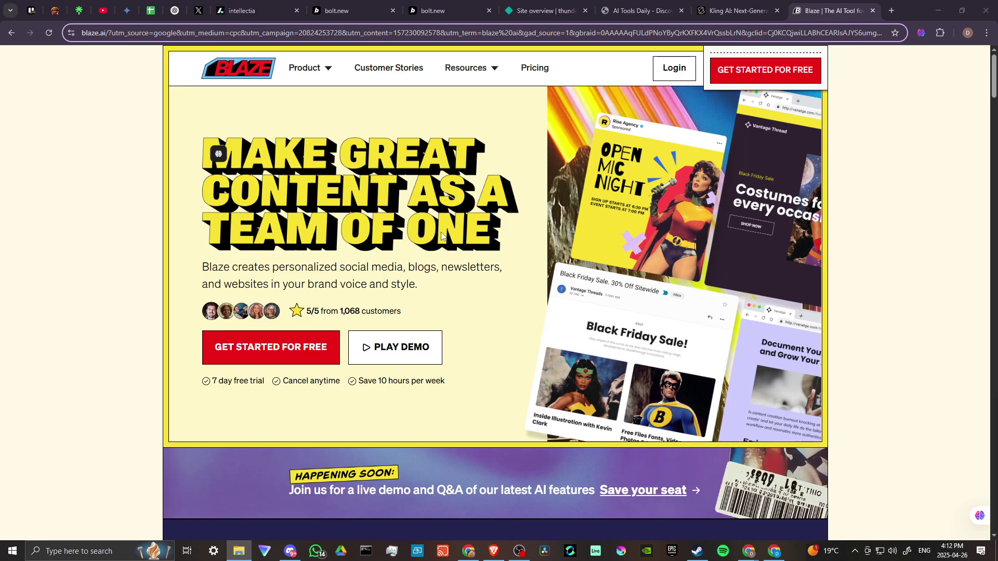
scroll(441, 235, down, 6)
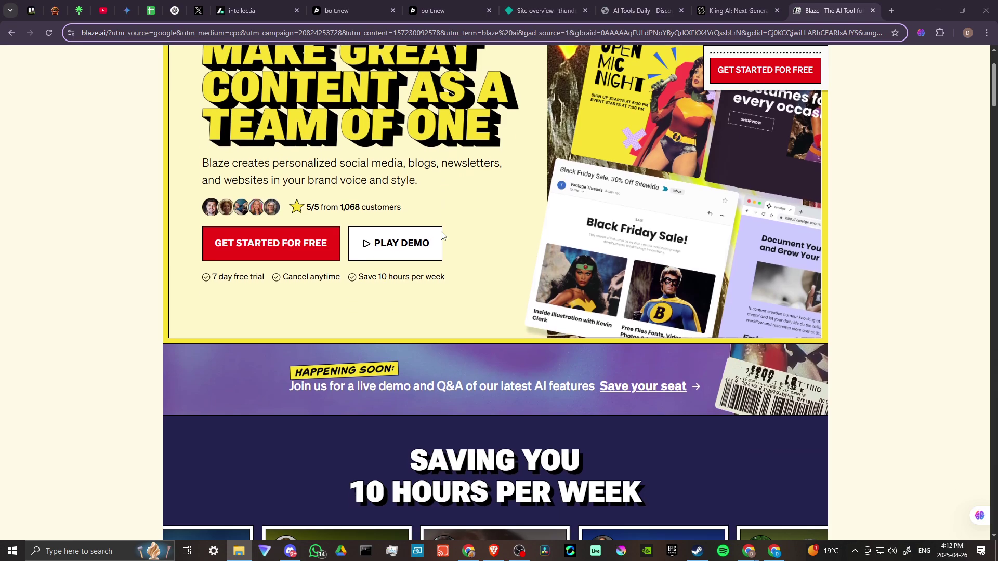
scroll(442, 235, up, 1)
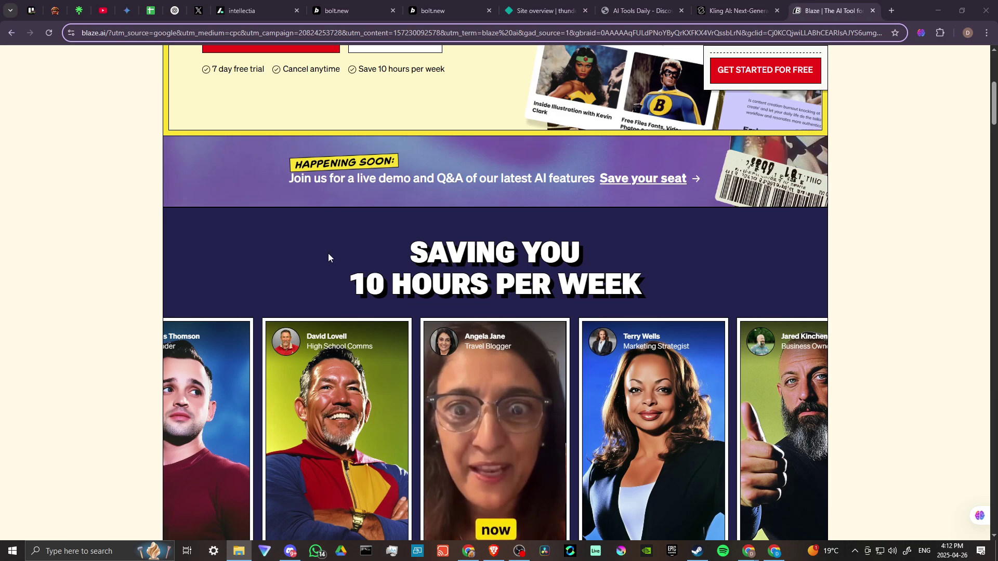
scroll(243, 191, down, 4)
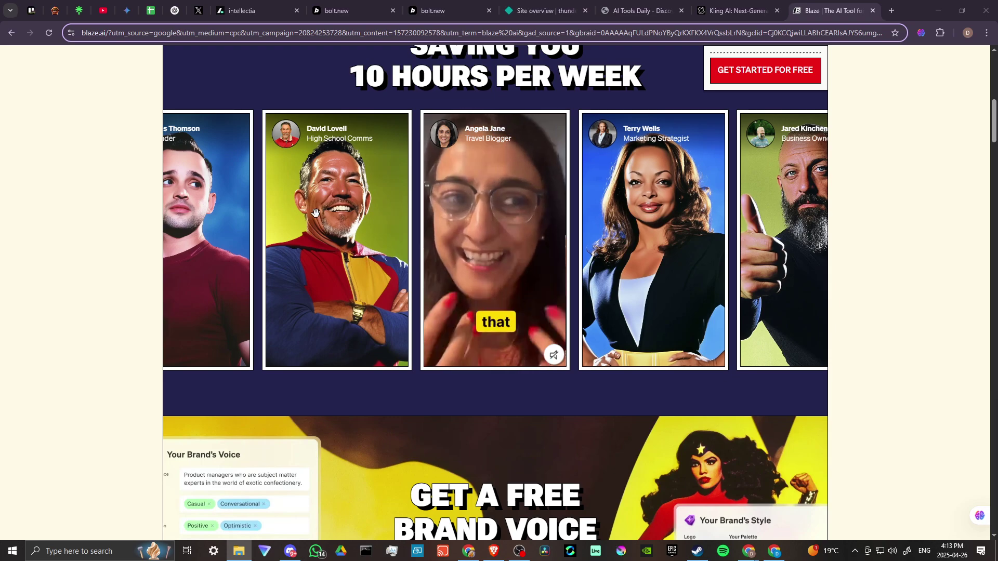
scroll(159, 349, down, 5)
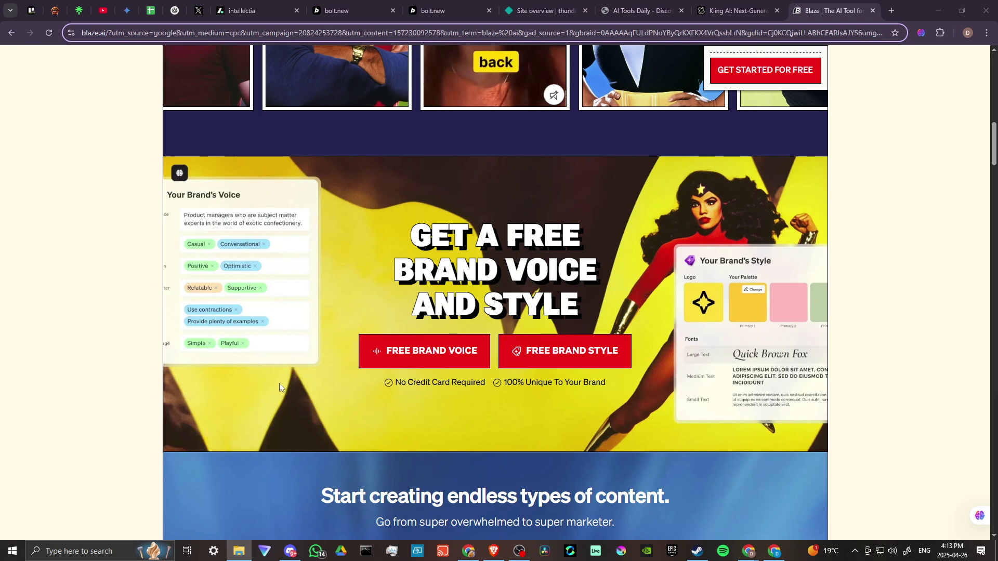
scroll(317, 391, down, 3)
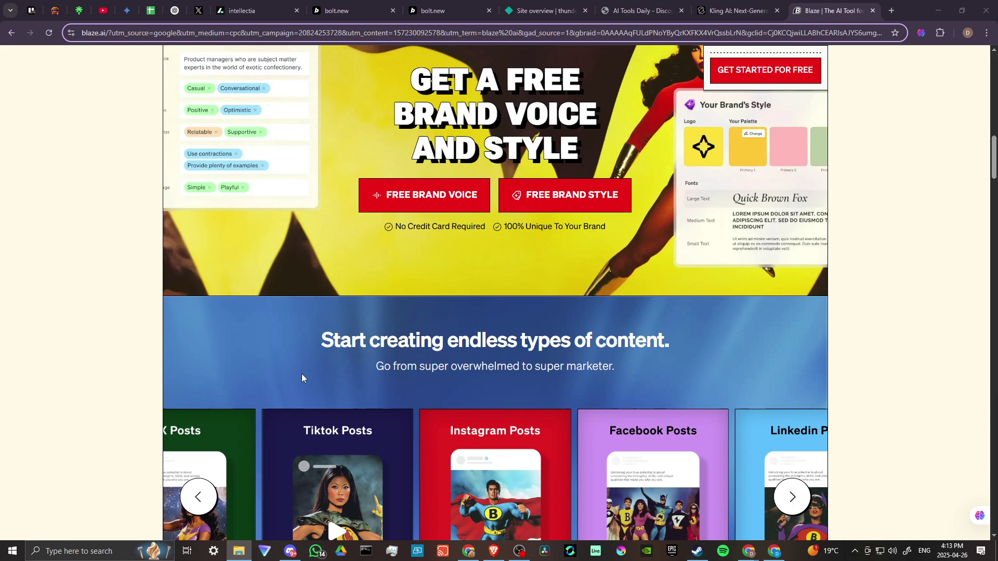
scroll(307, 370, down, 1)
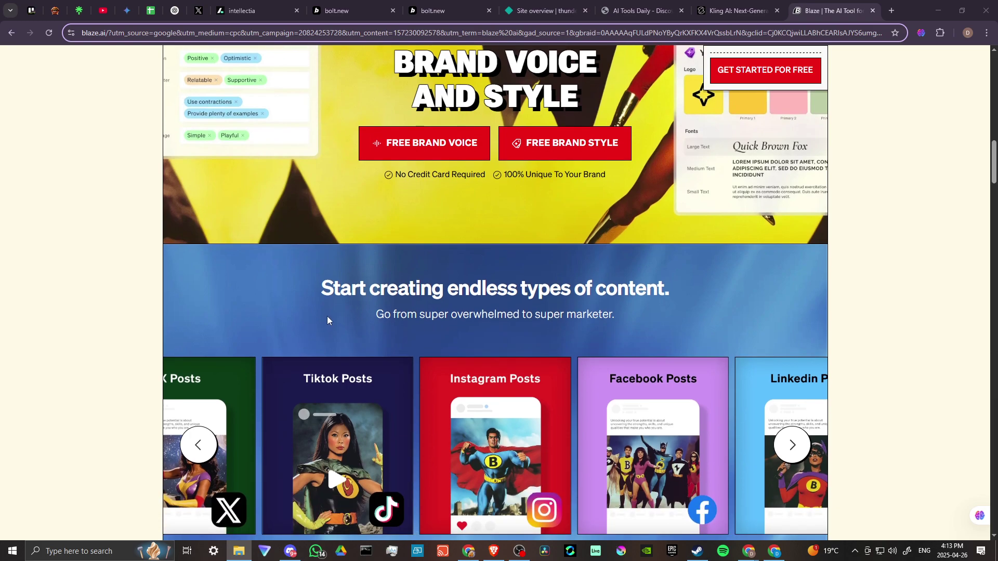
scroll(326, 315, down, 3)
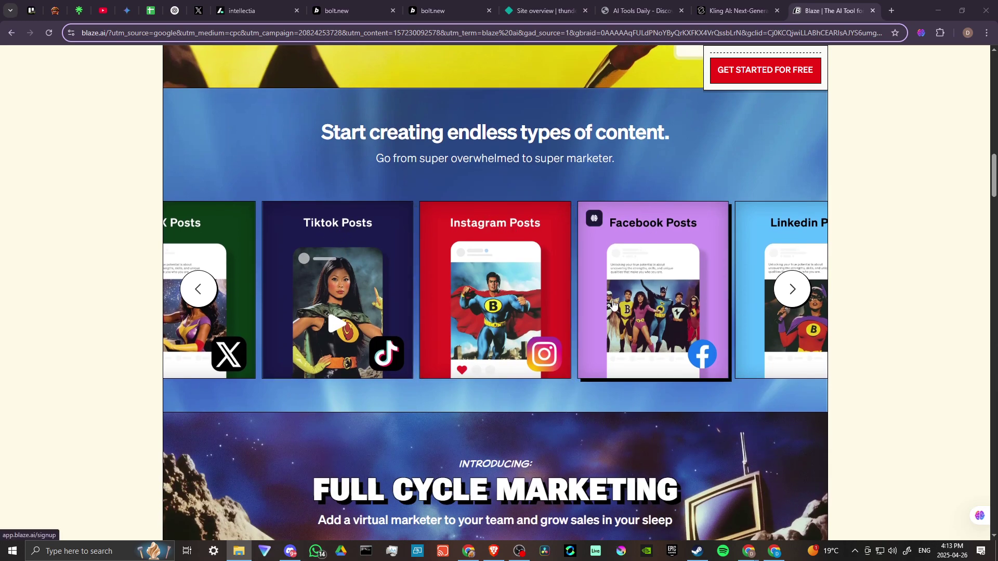
scroll(639, 234, down, 4)
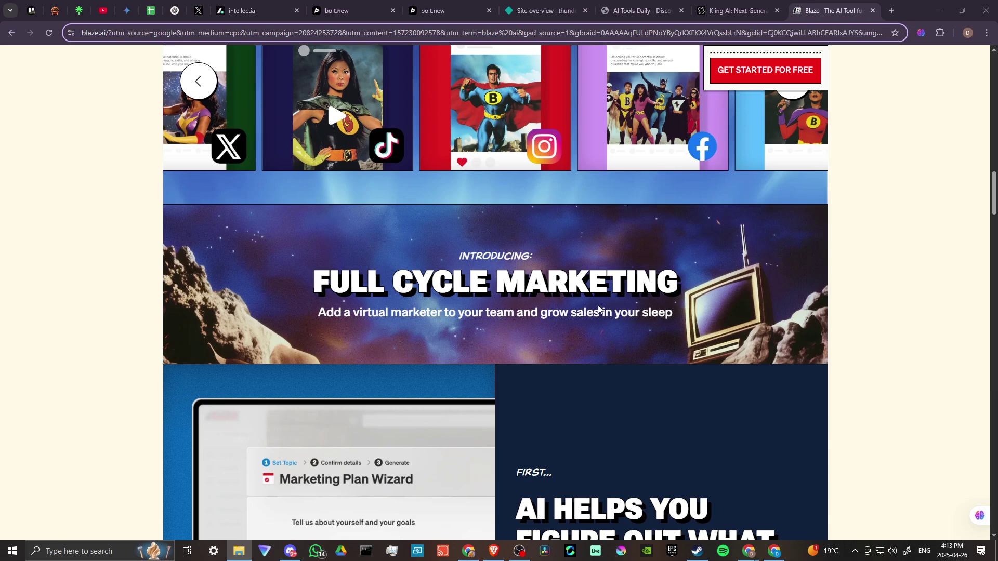
scroll(570, 313, down, 6)
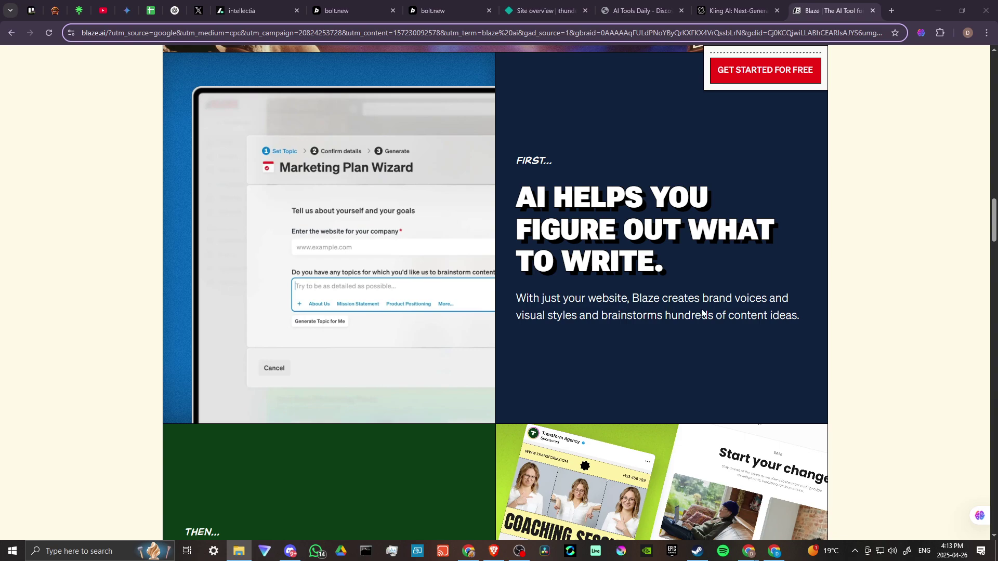
scroll(702, 312, down, 6)
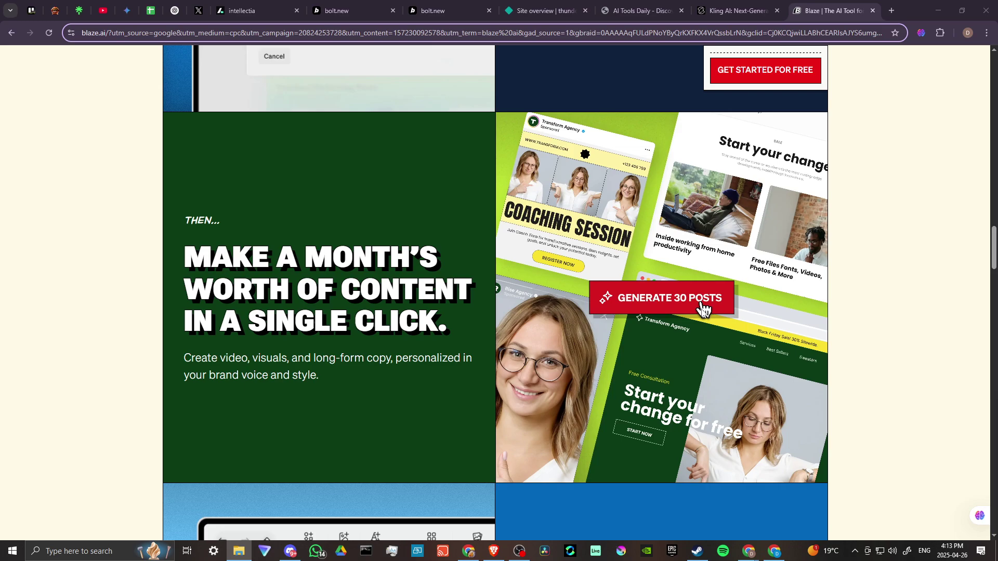
scroll(702, 309, down, 7)
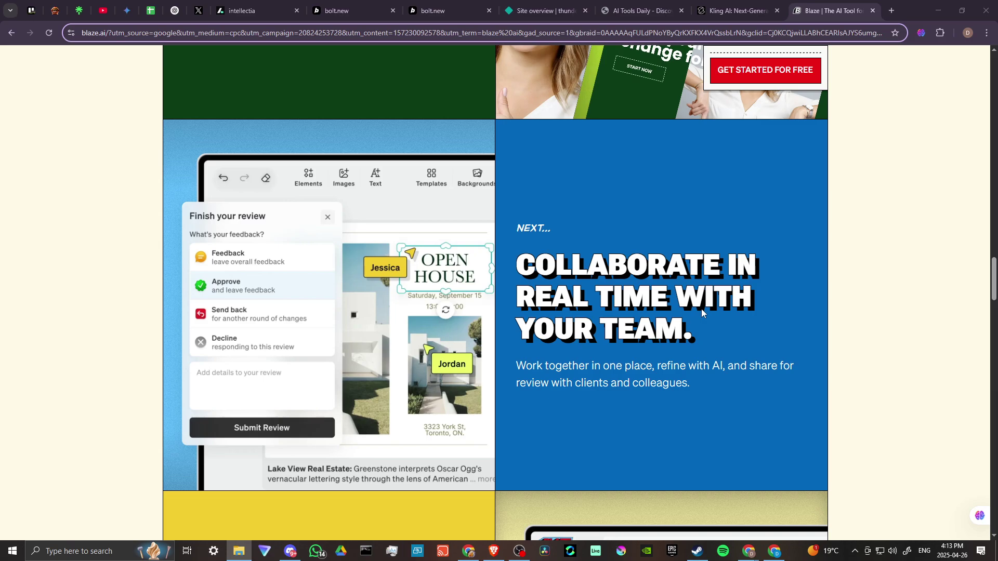
scroll(700, 310, down, 7)
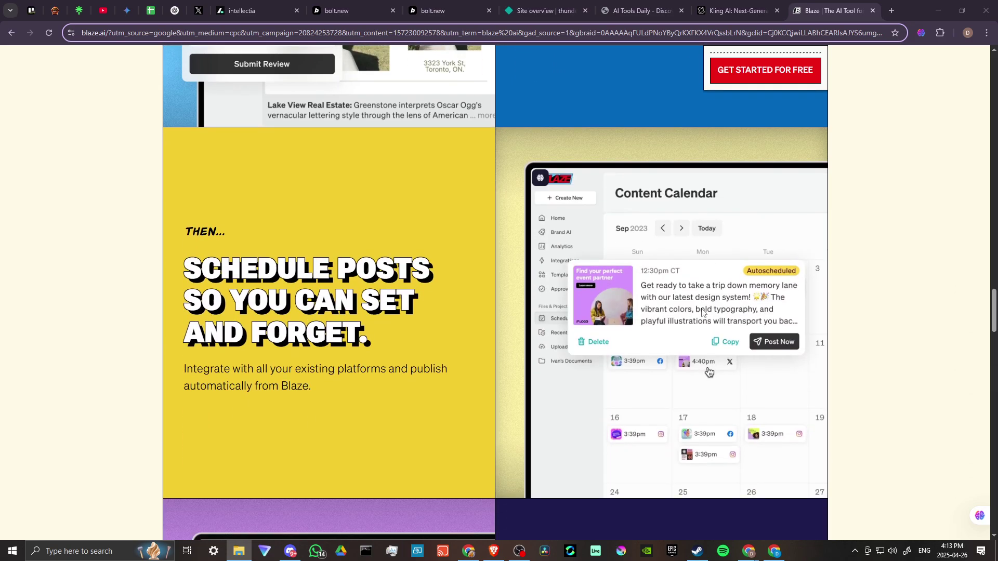
scroll(701, 312, down, 7)
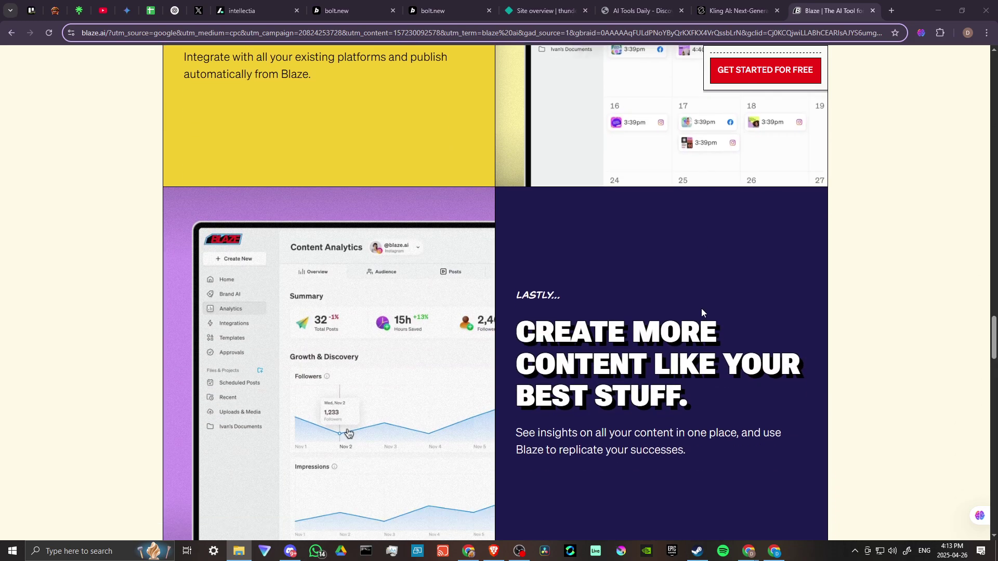
scroll(701, 312, down, 1)
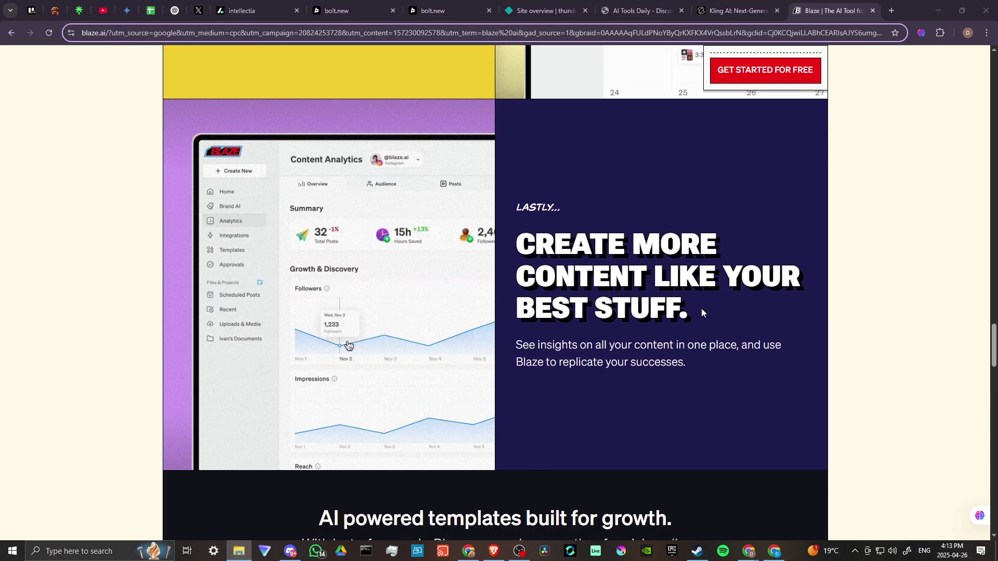
scroll(702, 312, down, 5)
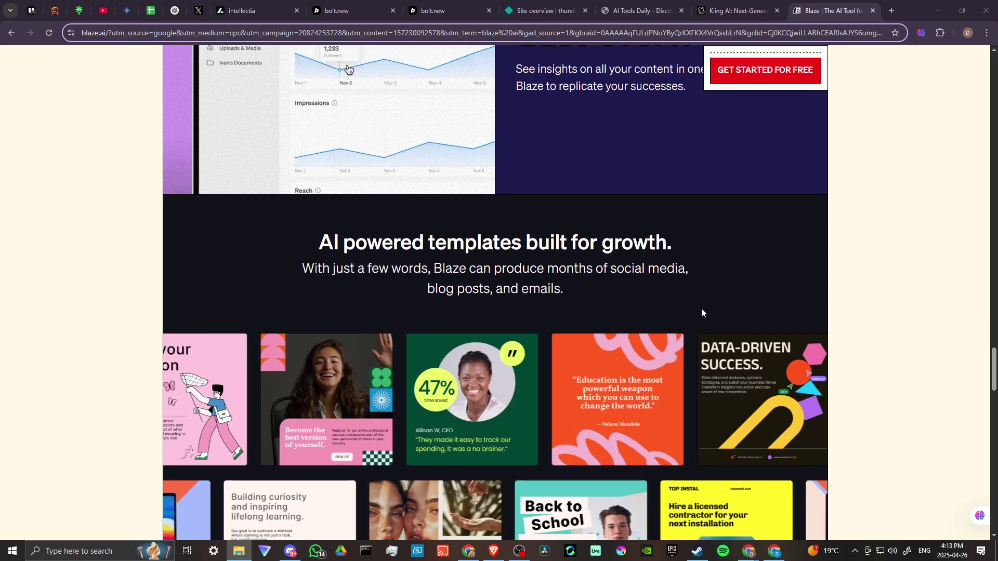
scroll(701, 312, down, 2)
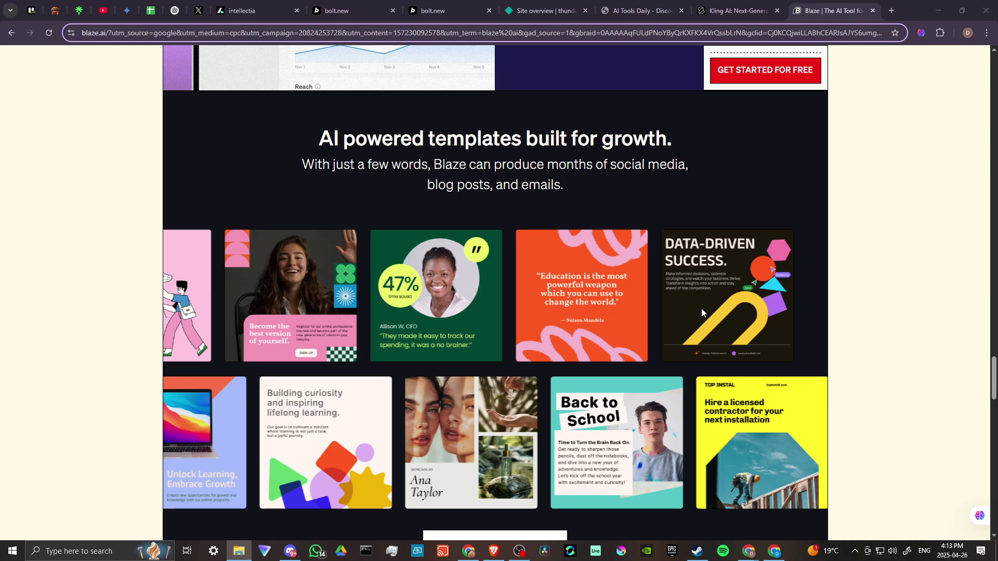
scroll(701, 312, down, 3)
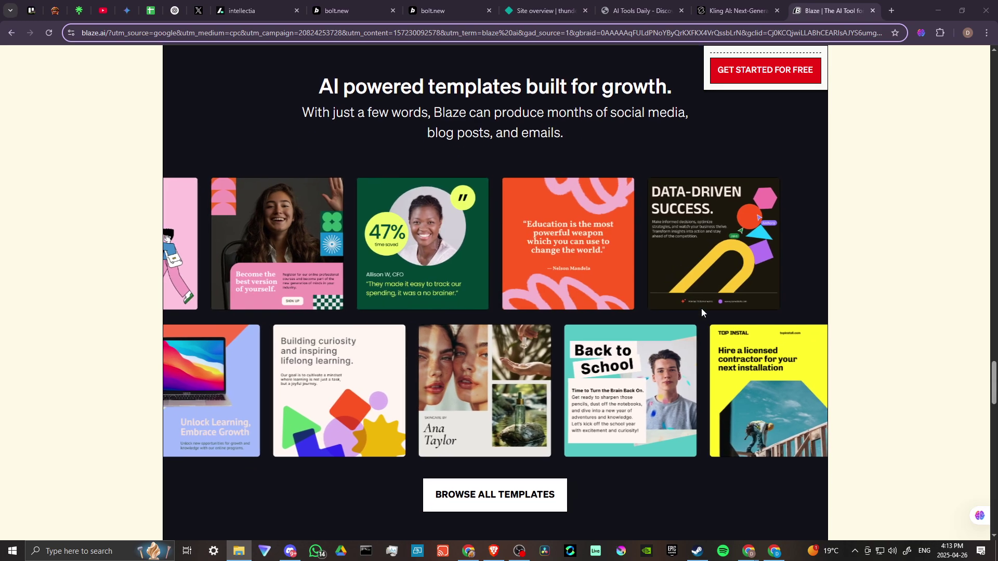
scroll(701, 310, down, 5)
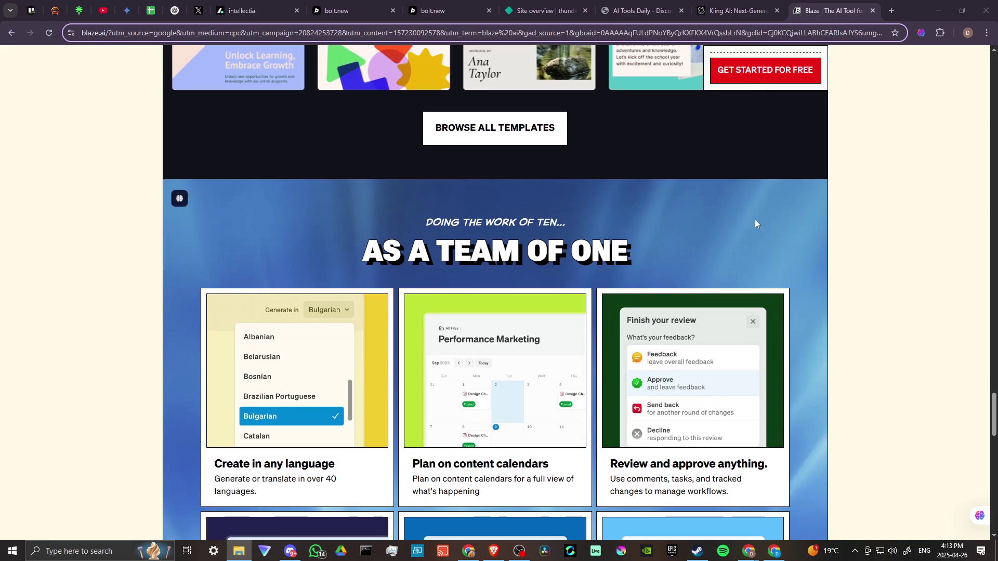
scroll(754, 219, down, 4)
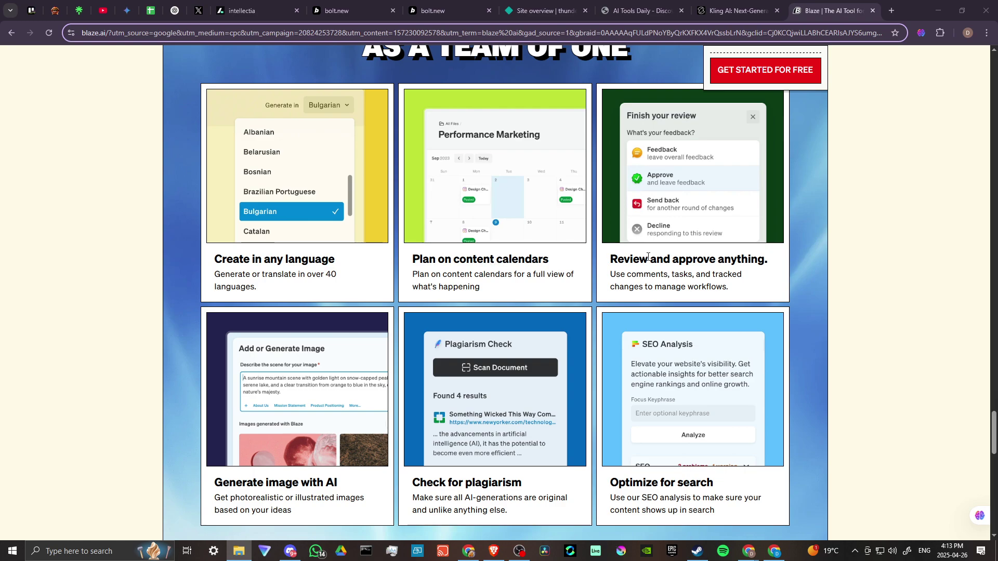
scroll(648, 257, down, 3)
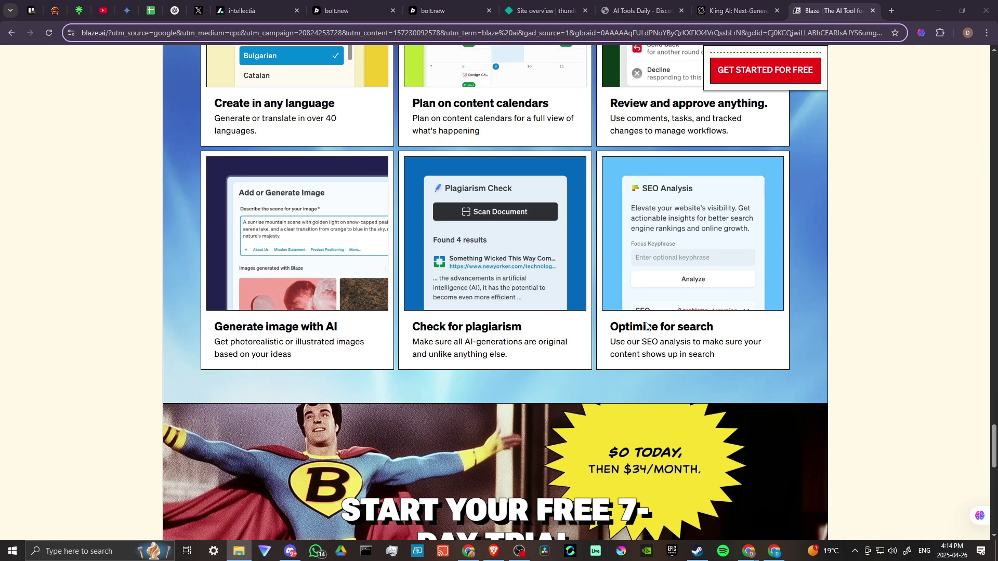
scroll(644, 322, down, 1)
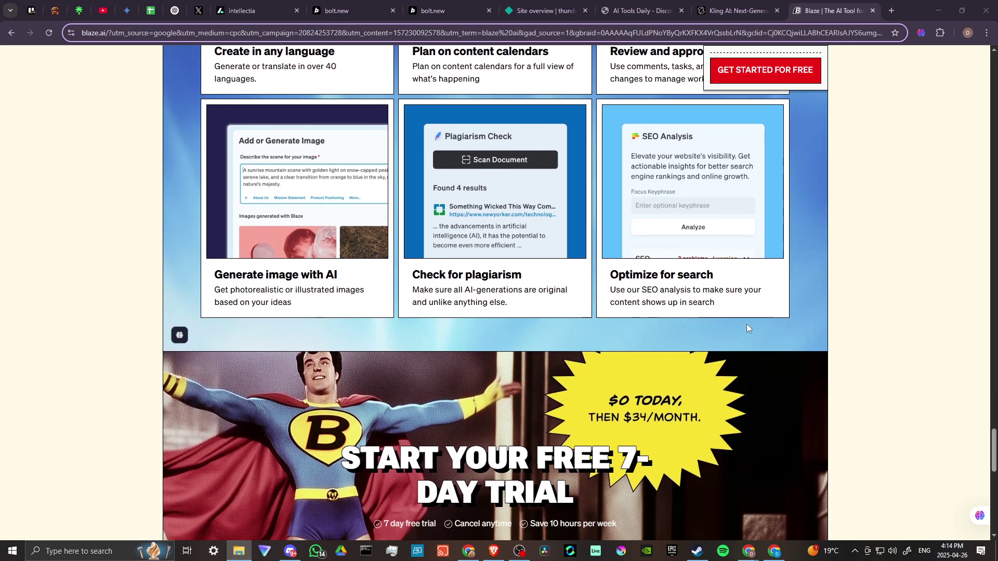
scroll(746, 323, down, 3)
scroll(747, 326, down, 1)
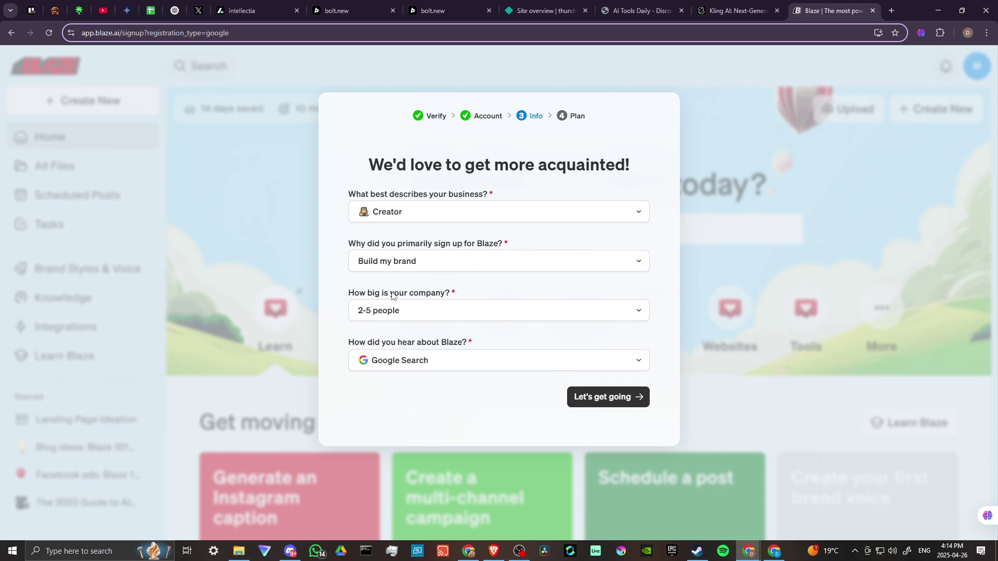
Step: Submit the Creator, Build my brand, 2-5 people and Google Search answers to reach the Plan step
click(586, 397)
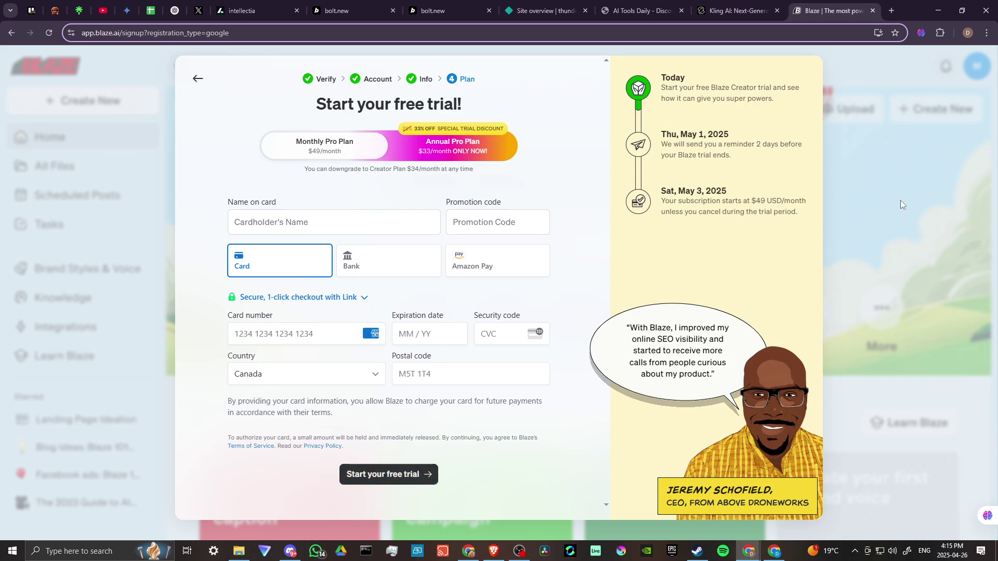
Step: Return to the profile questions, then advance again past the free-trial plan step into onboarding
click(197, 80)
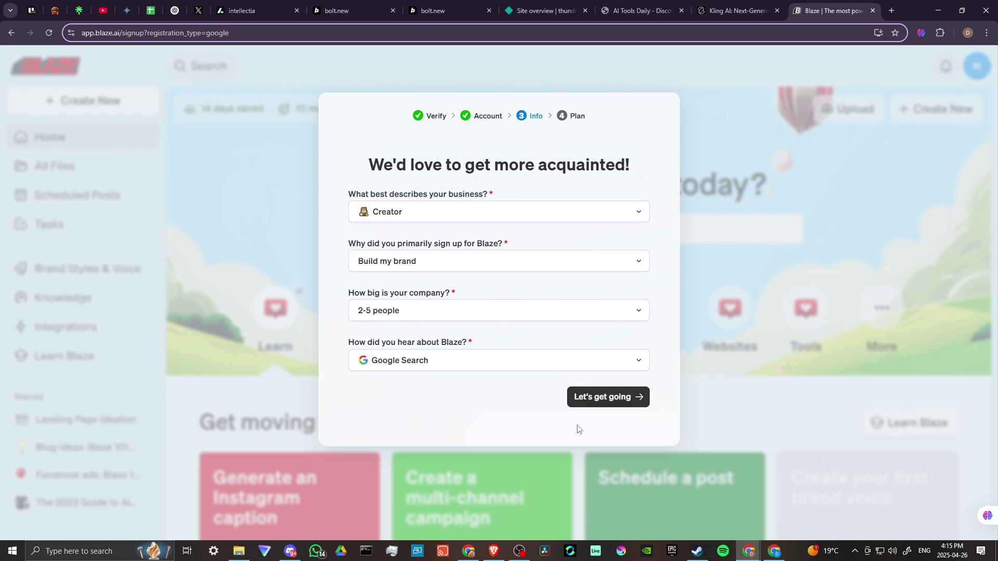
click(597, 397)
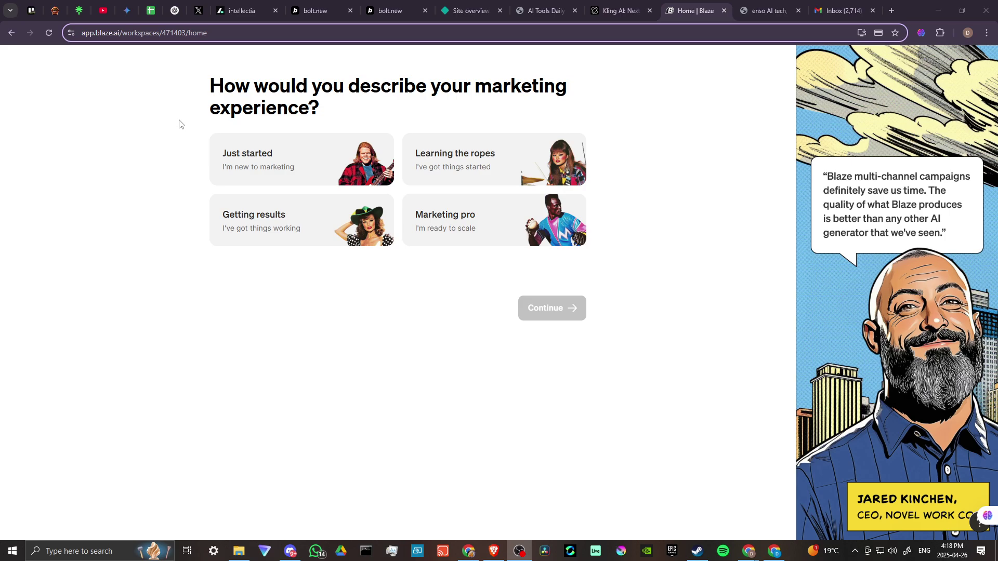
Step: Answer 'Learning the ropes' for marketing experience and Social Media as the content type
click(461, 179)
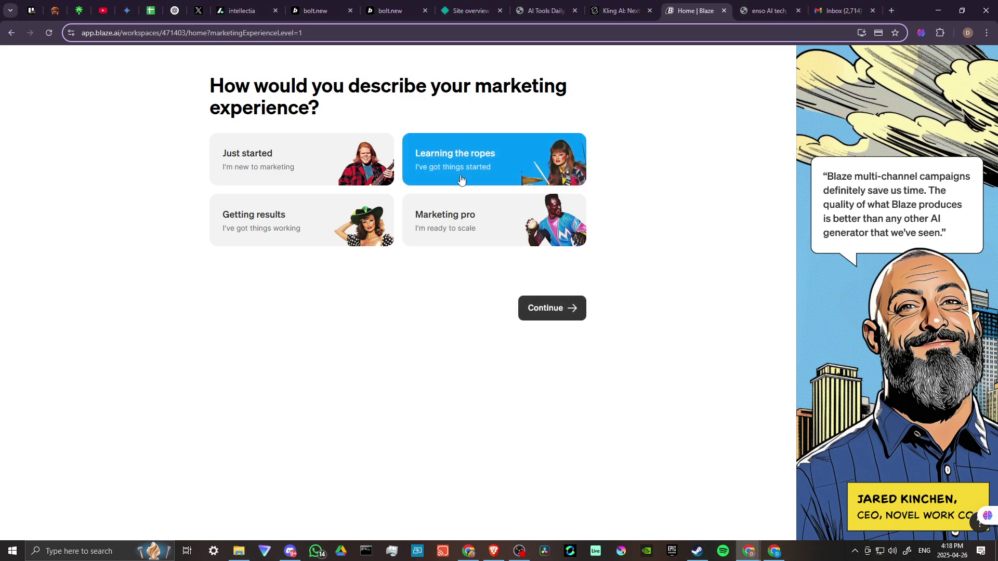
click(563, 318)
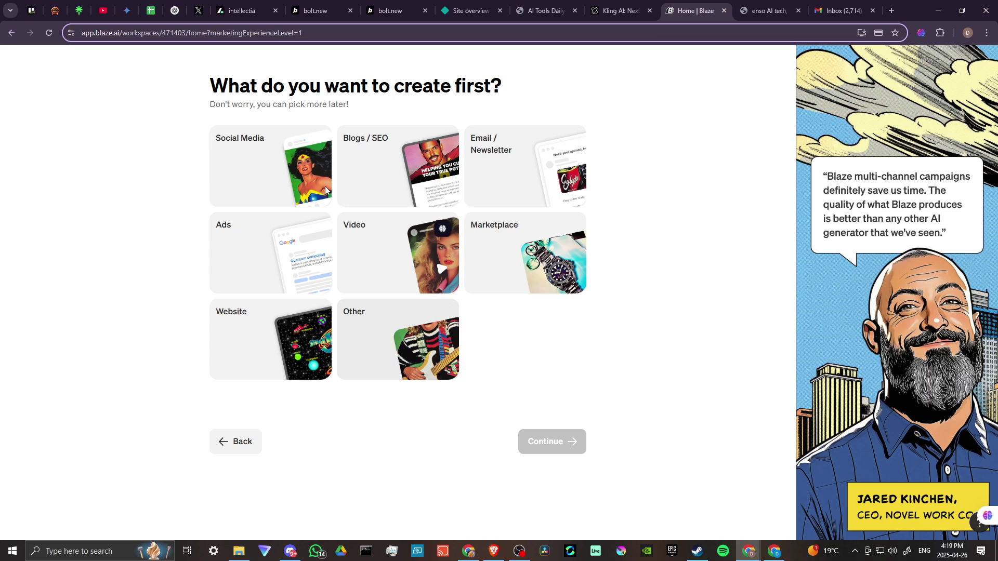
click(259, 161)
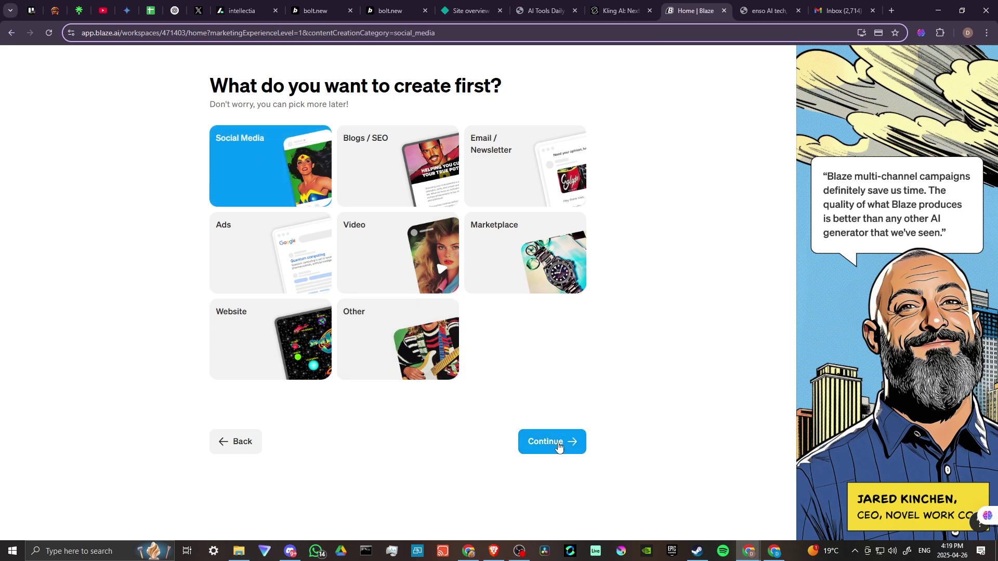
click(557, 444)
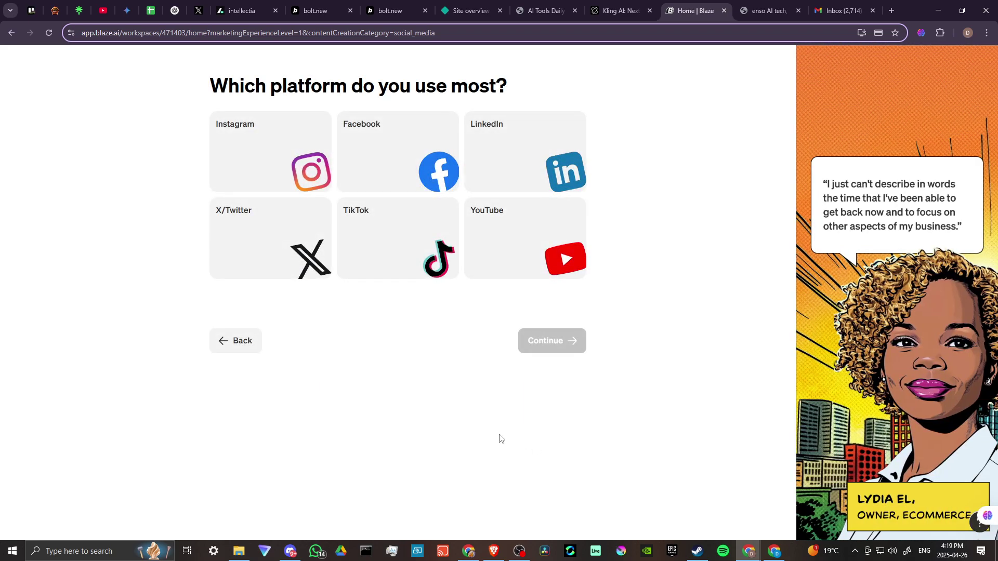
Step: Pick YouTube as the most used platform and continue through the Brand Kit intro
click(547, 266)
click(547, 337)
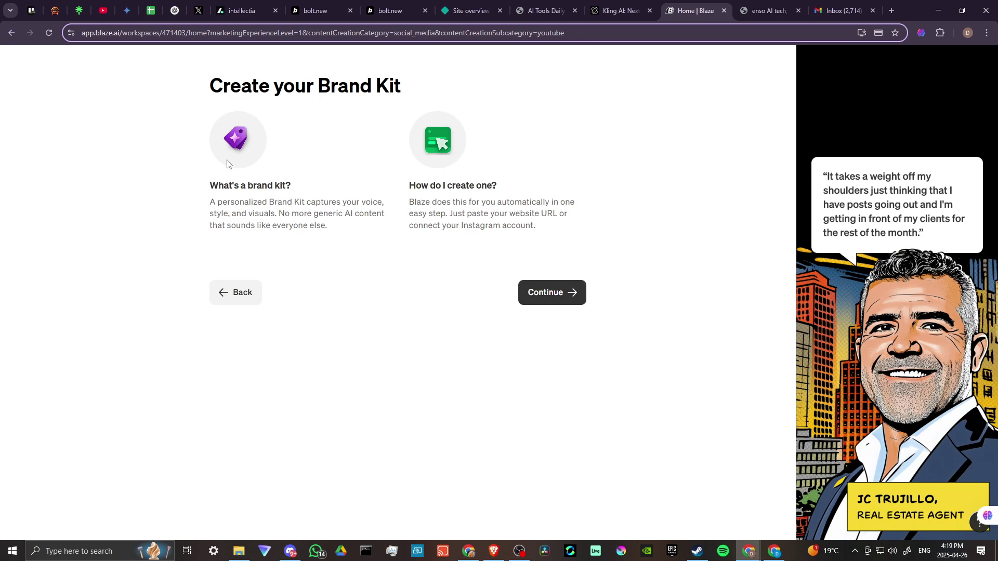
click(572, 294)
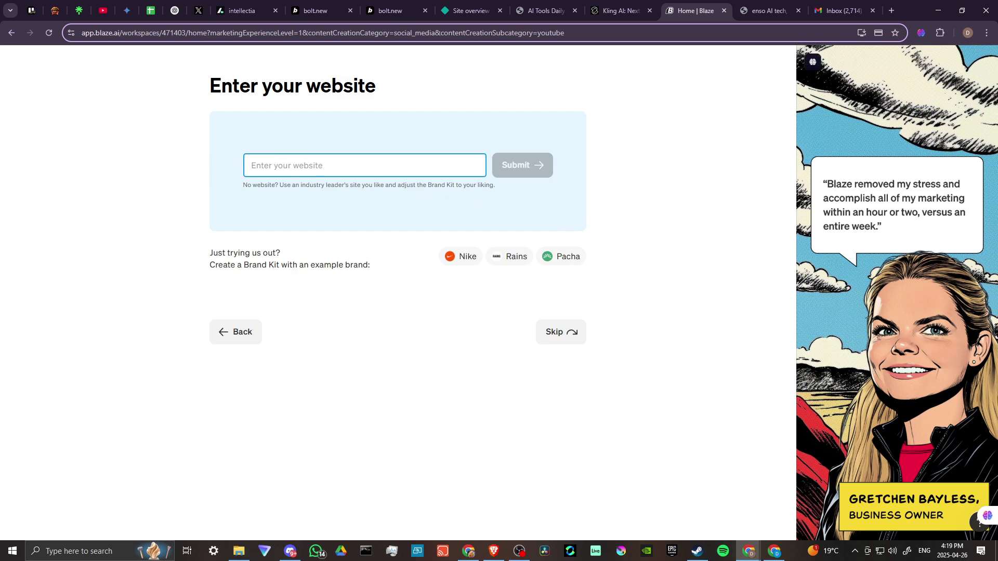
Step: Paste the YouTube channel link as the brand-kit website and submit it
key(alt+Tab)
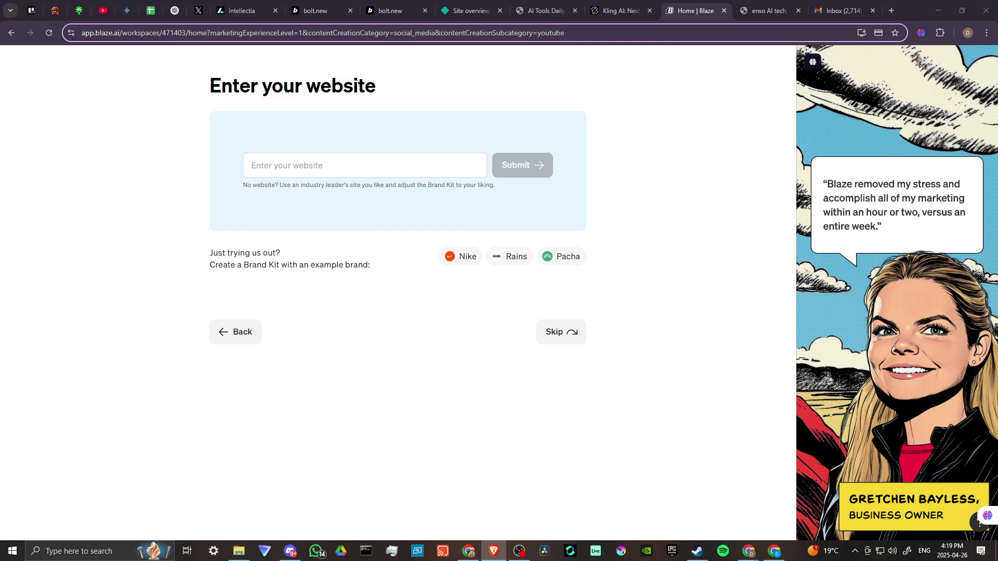
key(alt+Tab)
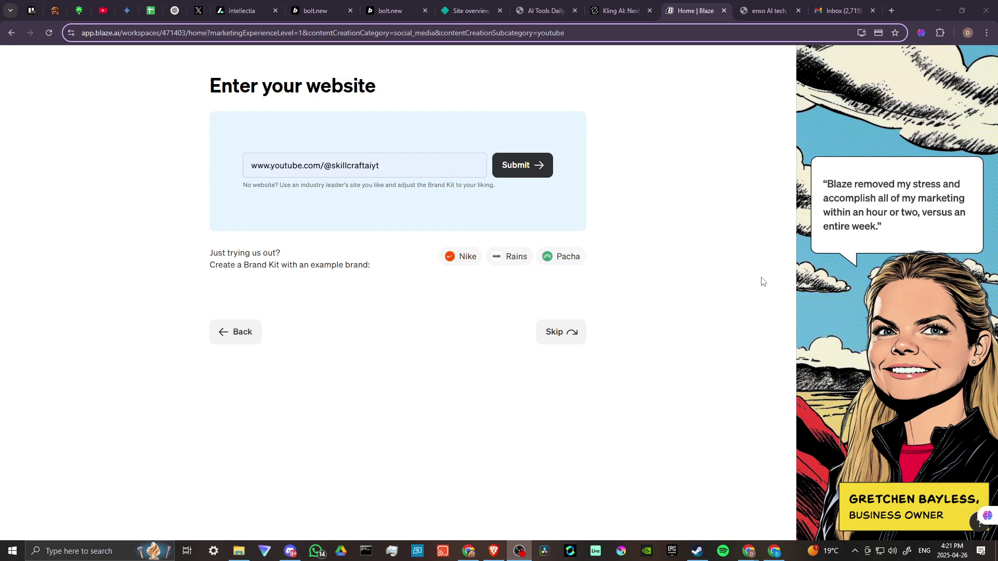
click(525, 168)
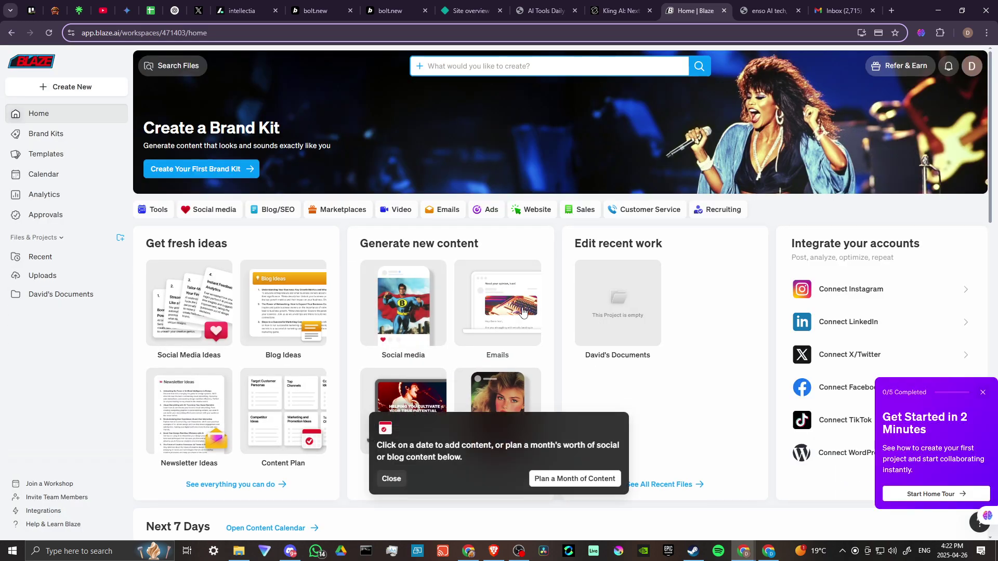
Step: Dismiss the calendar tip and the 'Get Started in 2 Minutes' panel
click(390, 479)
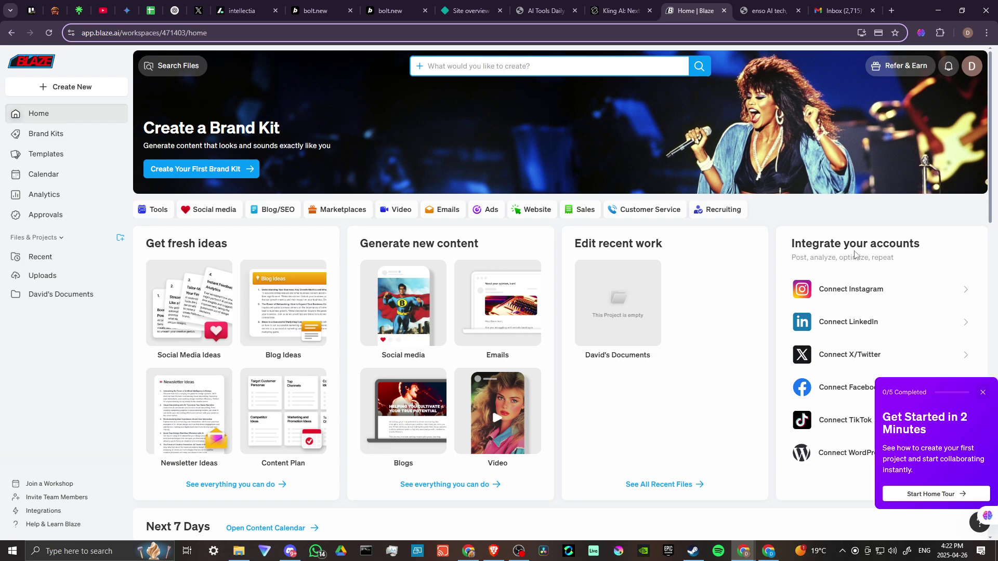
click(984, 393)
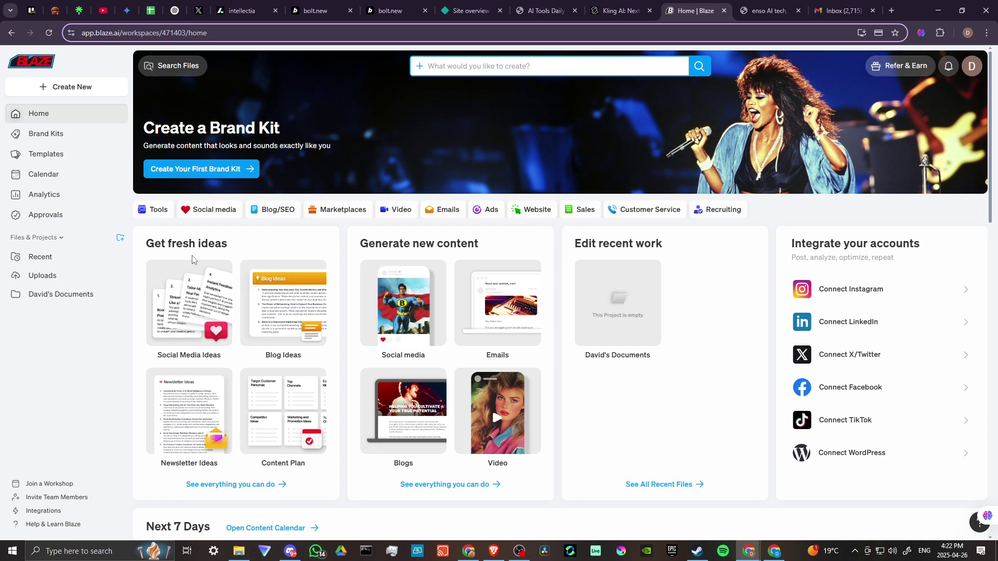
scroll(236, 273, down, 4)
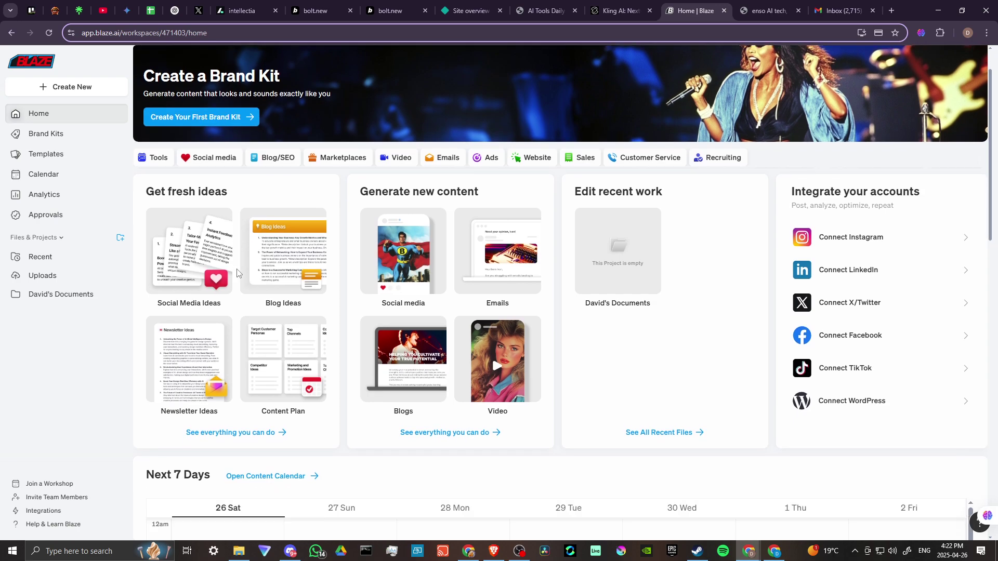
scroll(237, 274, down, 2)
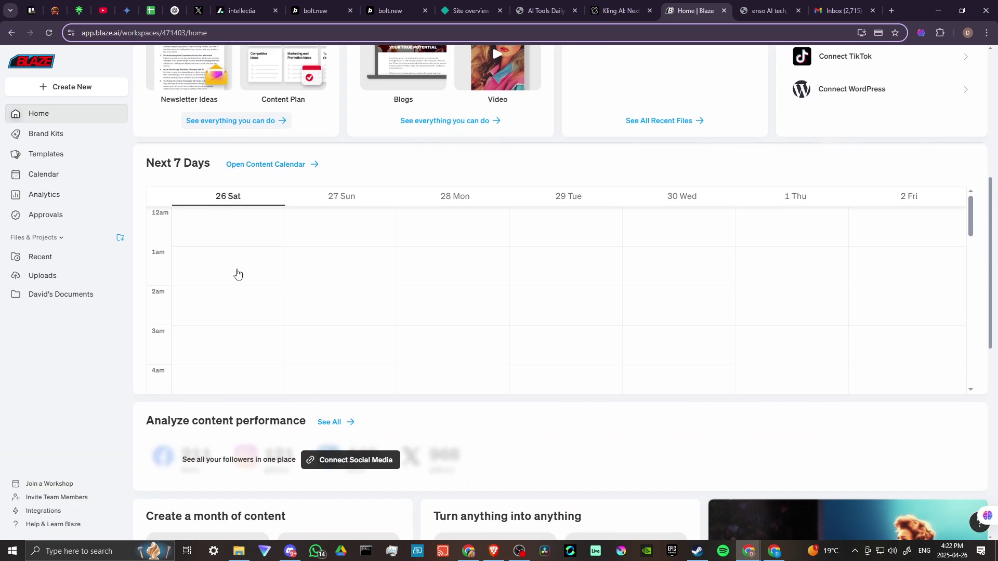
scroll(237, 272, down, 6)
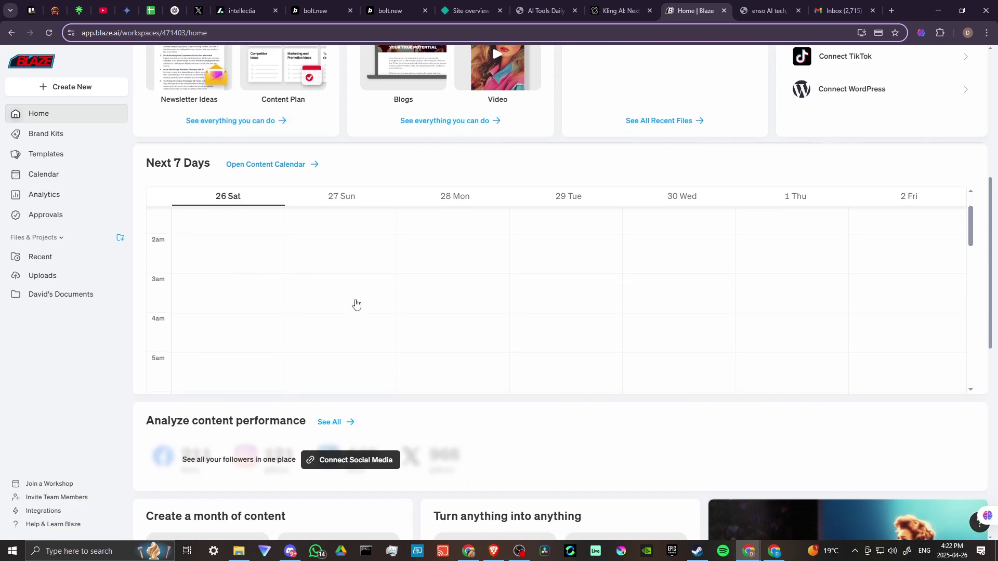
scroll(436, 385, down, 5)
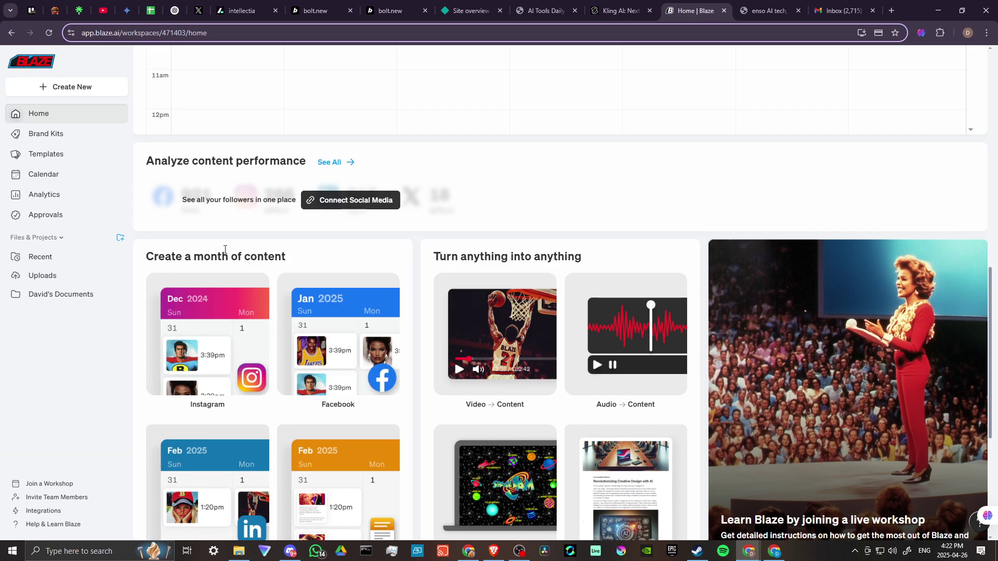
scroll(213, 218, down, 2)
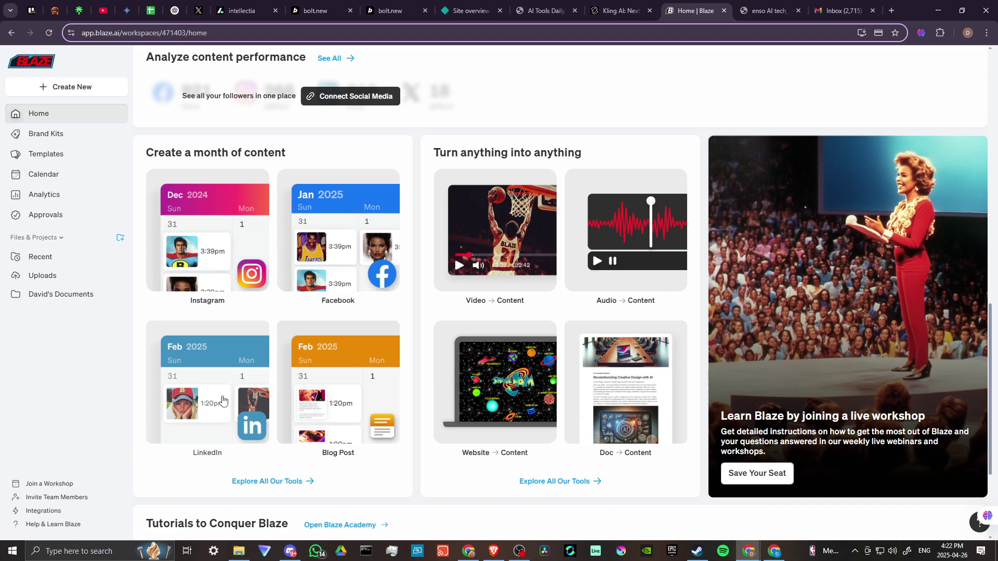
scroll(335, 403, down, 1)
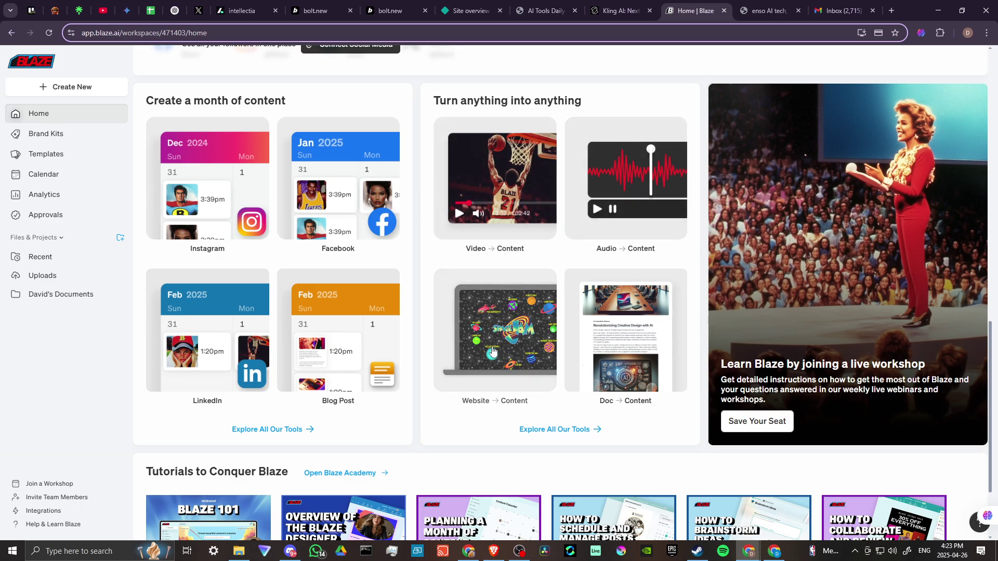
scroll(634, 349, down, 3)
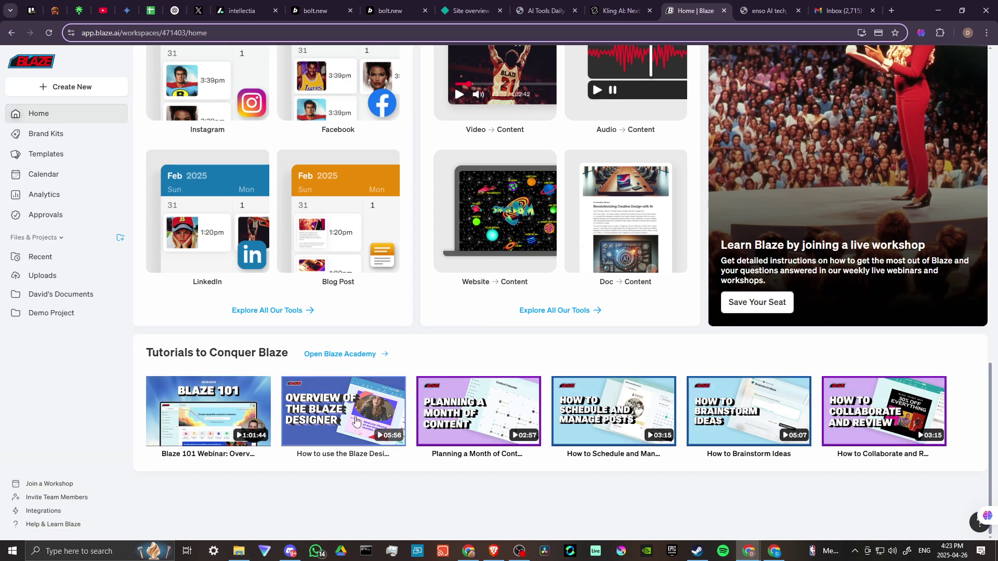
scroll(231, 410, up, 8)
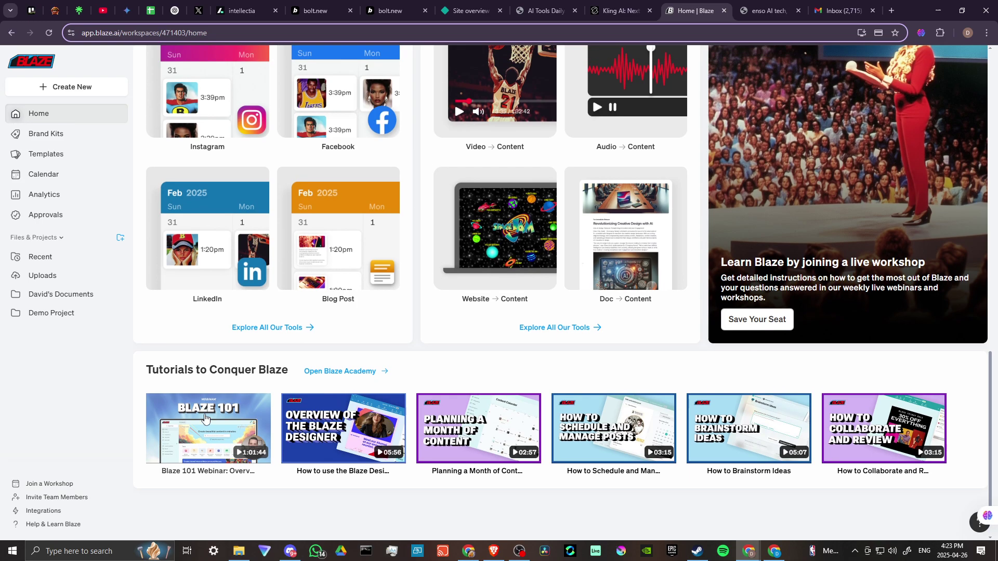
scroll(228, 383, up, 8)
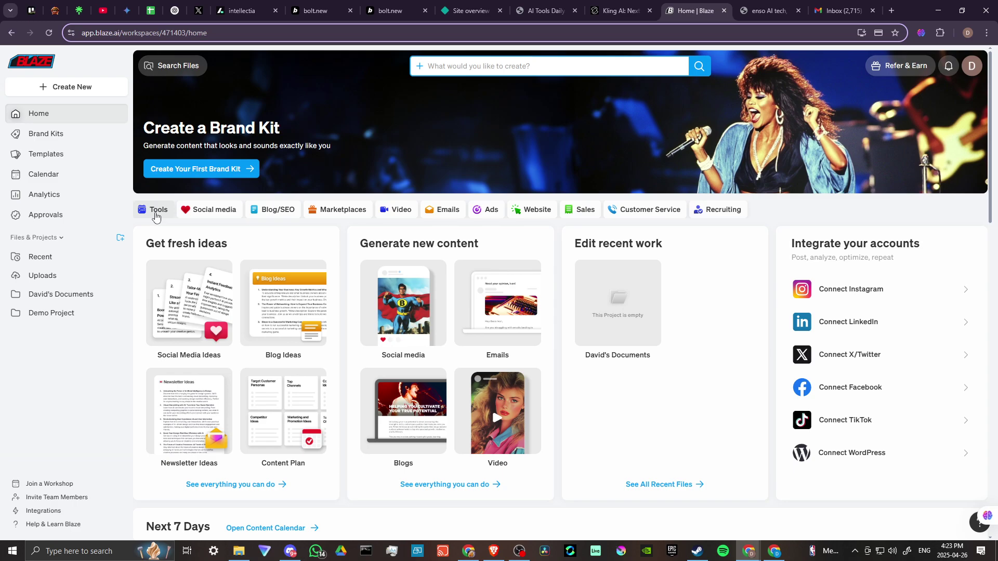
Step: Open Create New, show the Popular category, and scroll through its content types
click(155, 212)
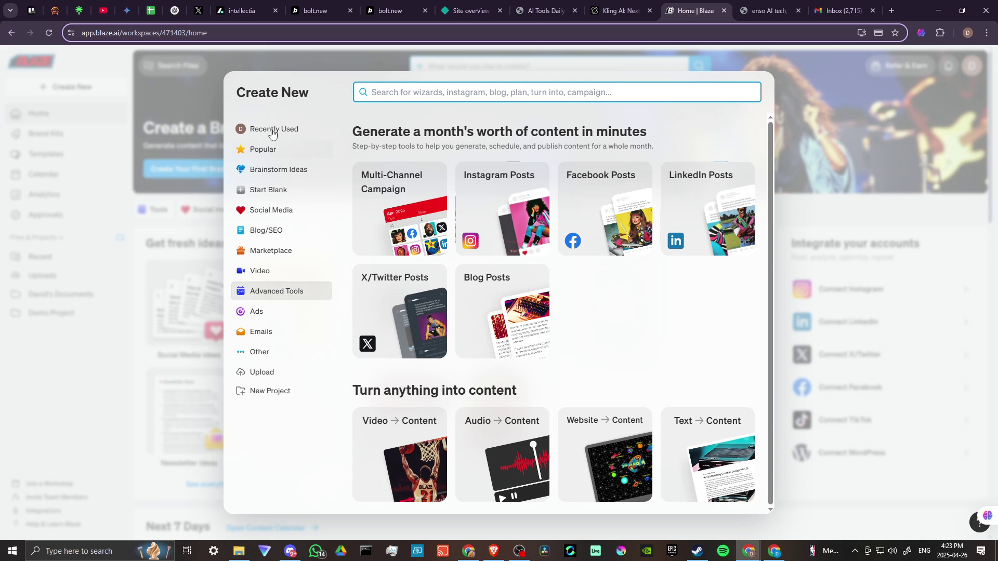
click(272, 150)
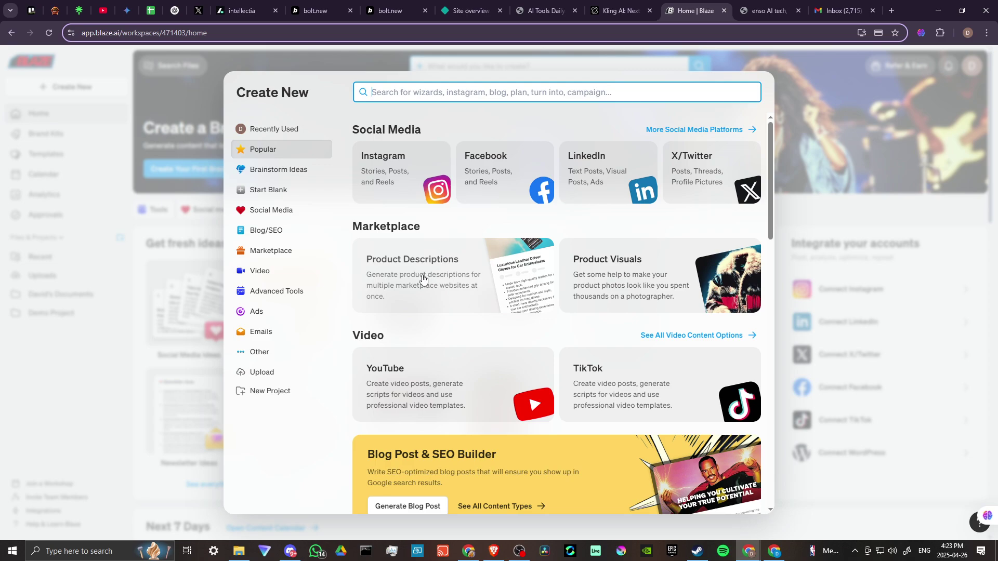
scroll(483, 374, down, 3)
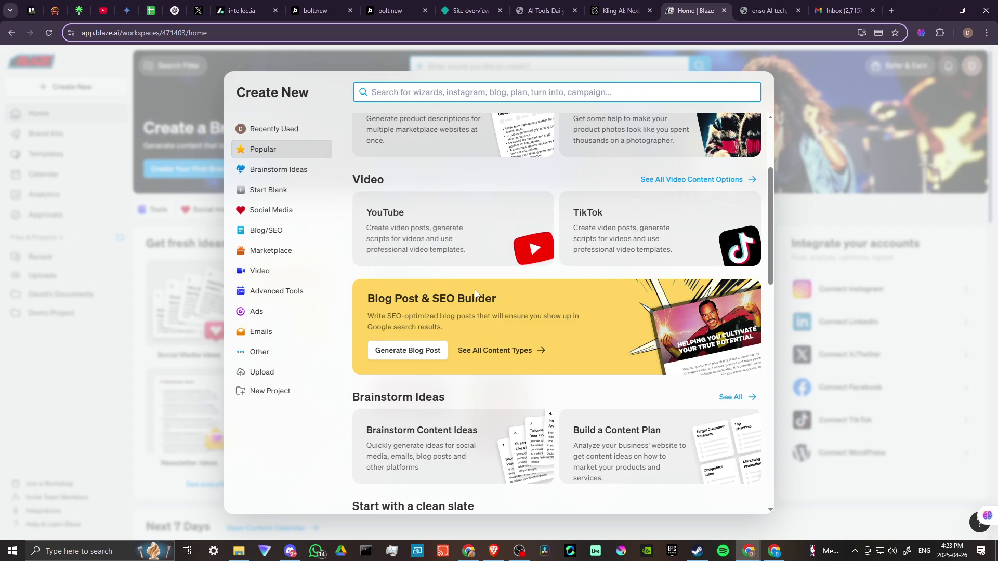
scroll(462, 254, down, 2)
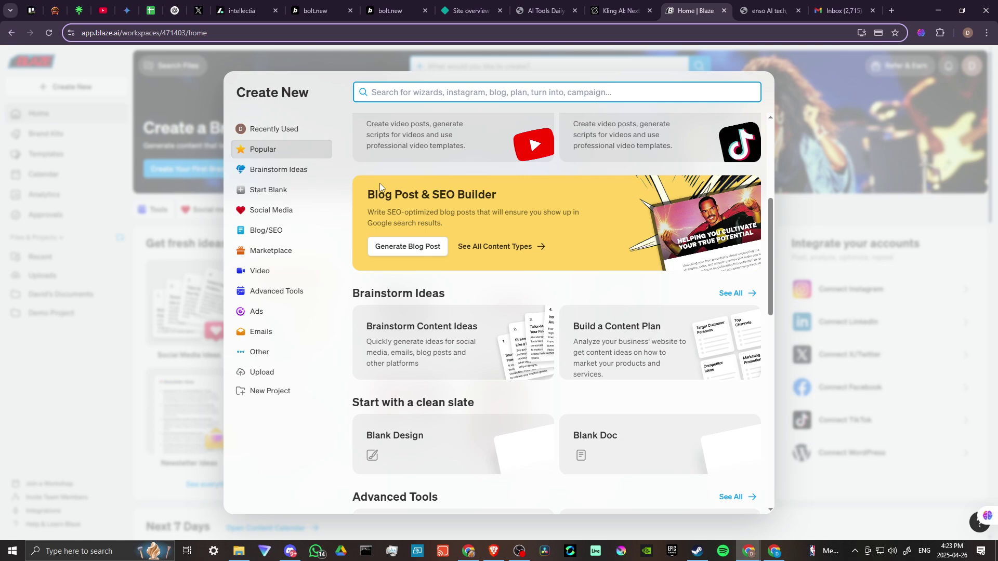
scroll(423, 324, down, 2)
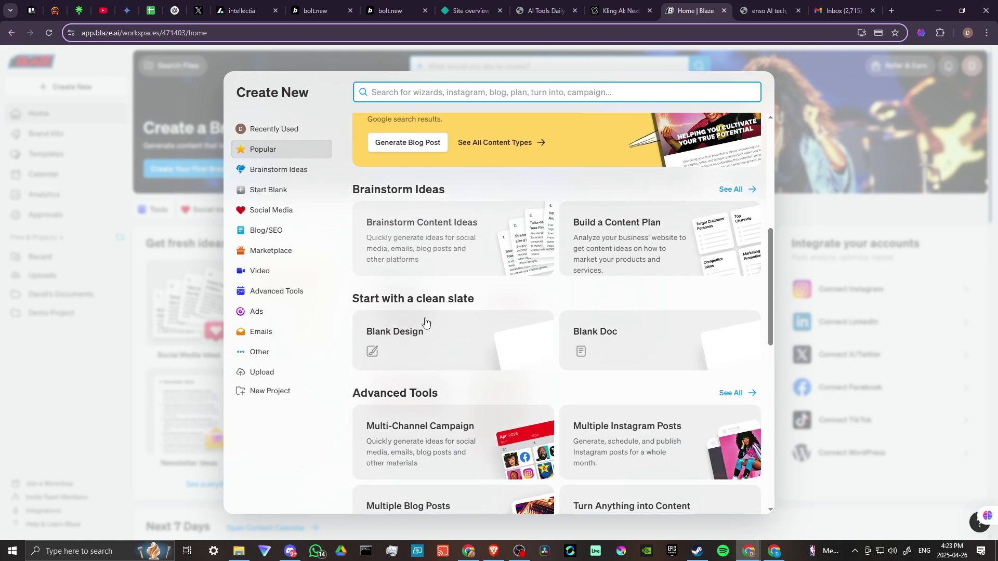
scroll(478, 307, down, 6)
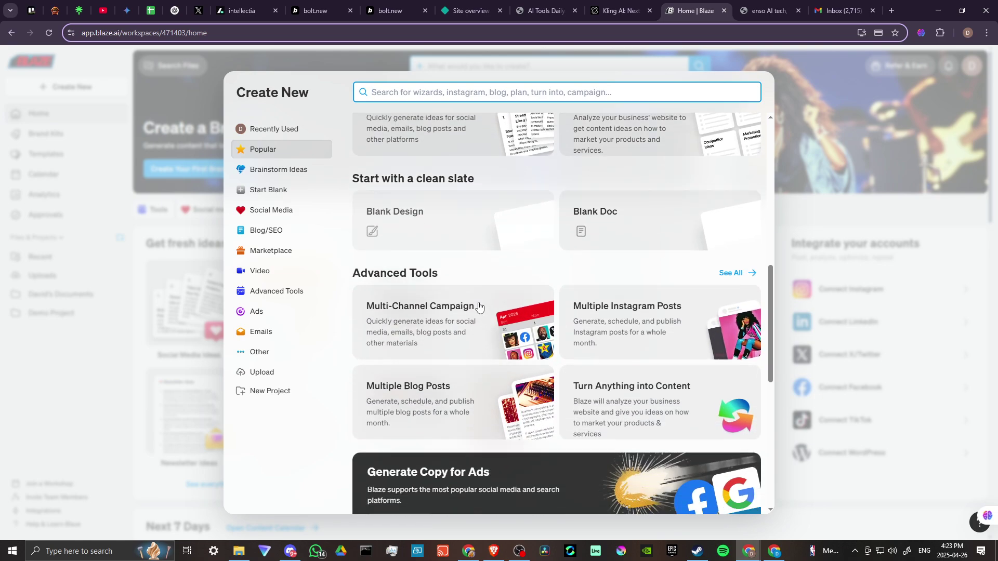
scroll(478, 307, down, 3)
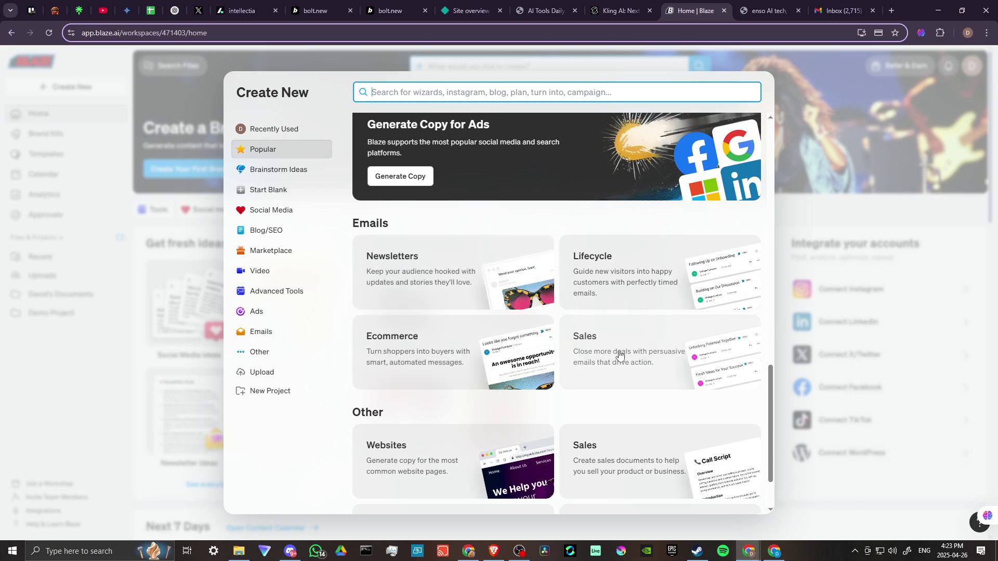
scroll(627, 345, down, 2)
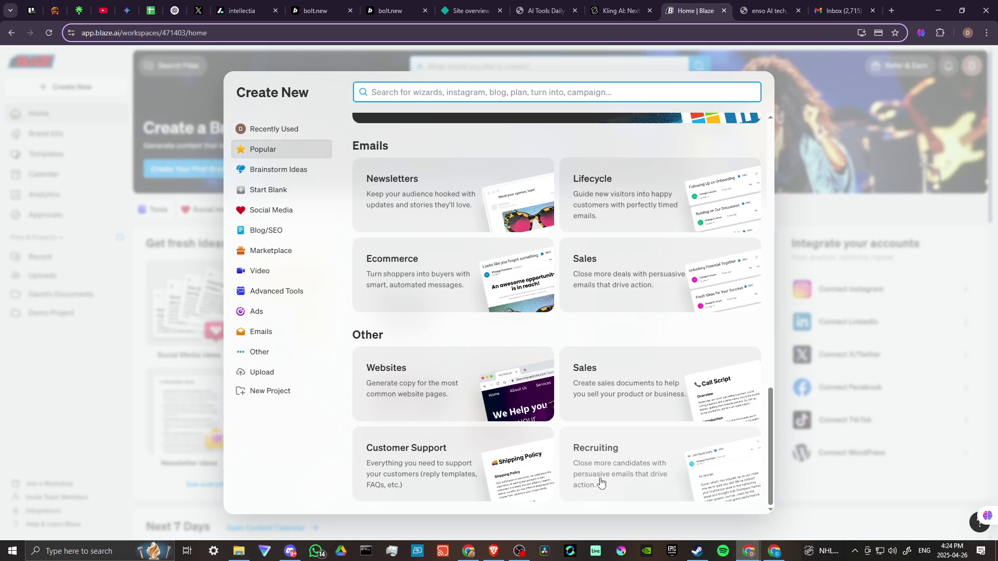
scroll(477, 400, up, 8)
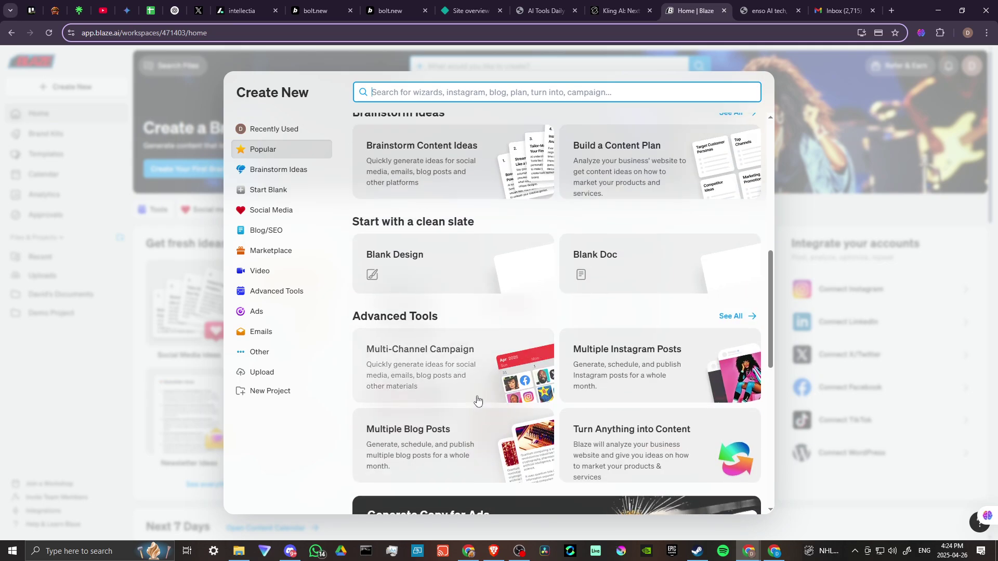
scroll(477, 400, up, 5)
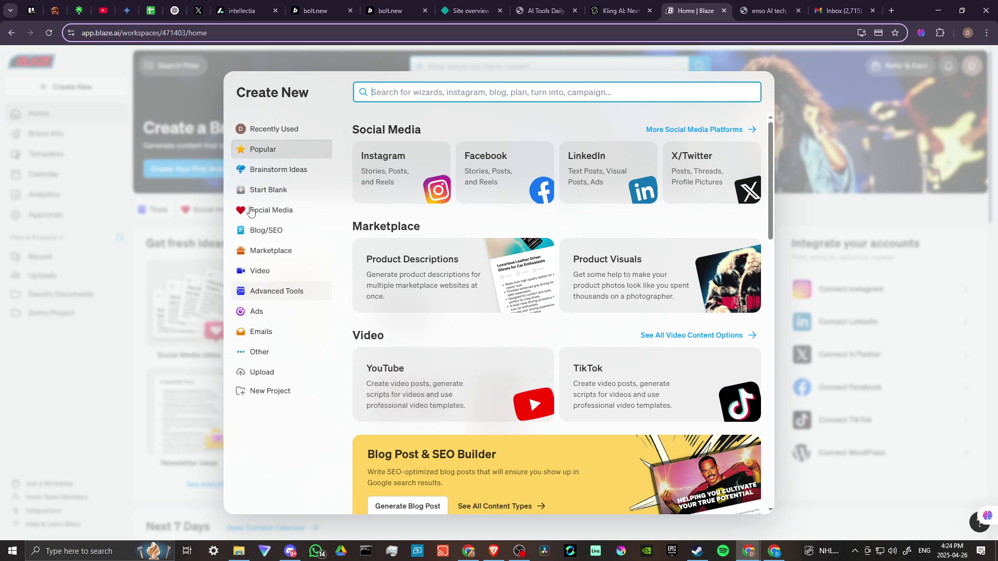
Step: Browse the Brainstorm, Social Media, Blog/SEO, Marketplace, Video and Advanced Tools categories
click(278, 171)
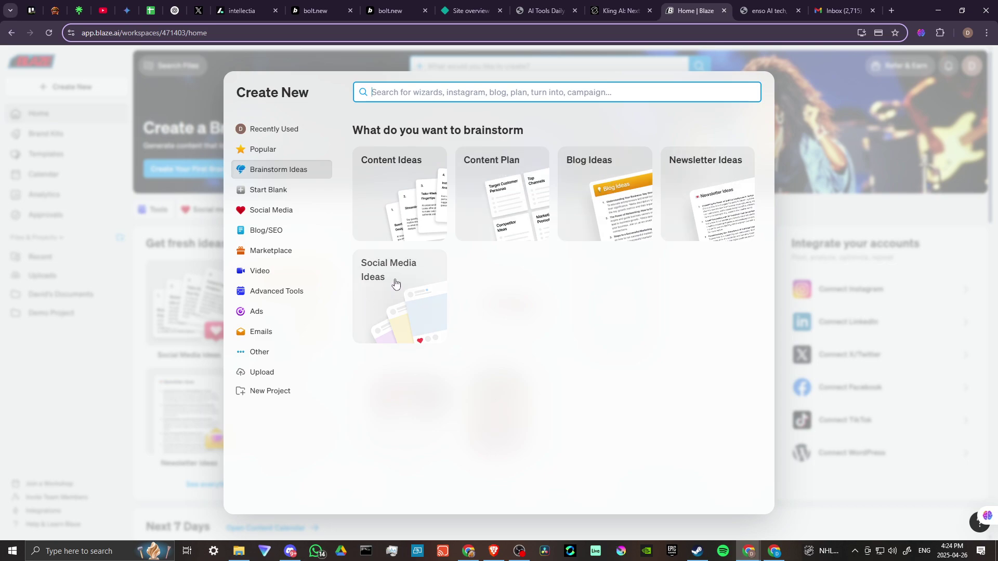
click(270, 191)
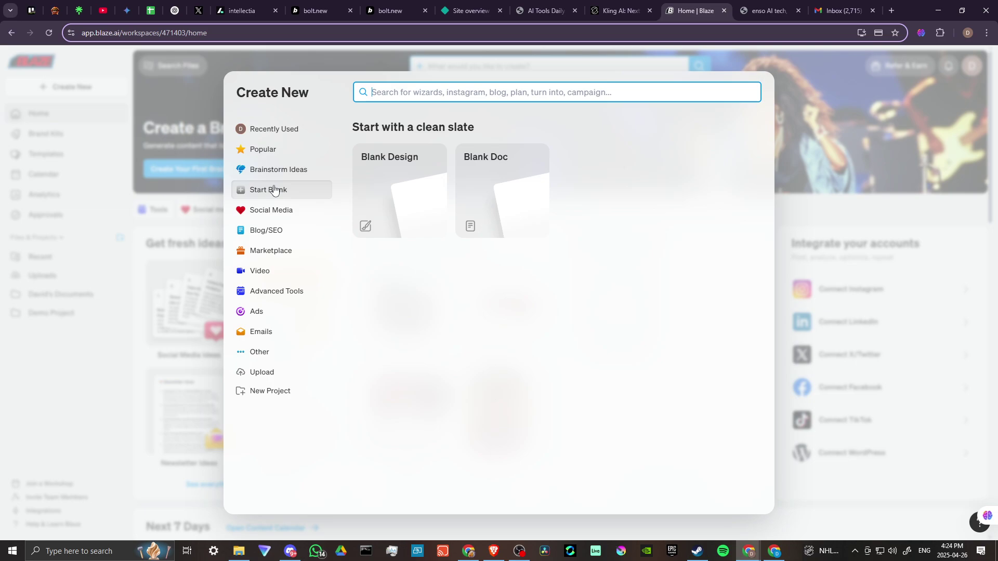
click(268, 212)
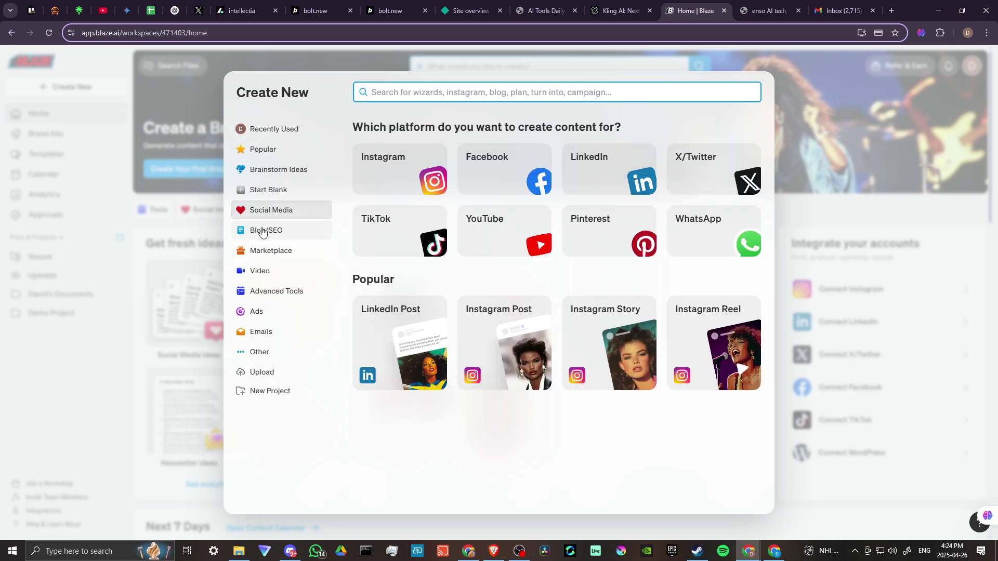
click(262, 232)
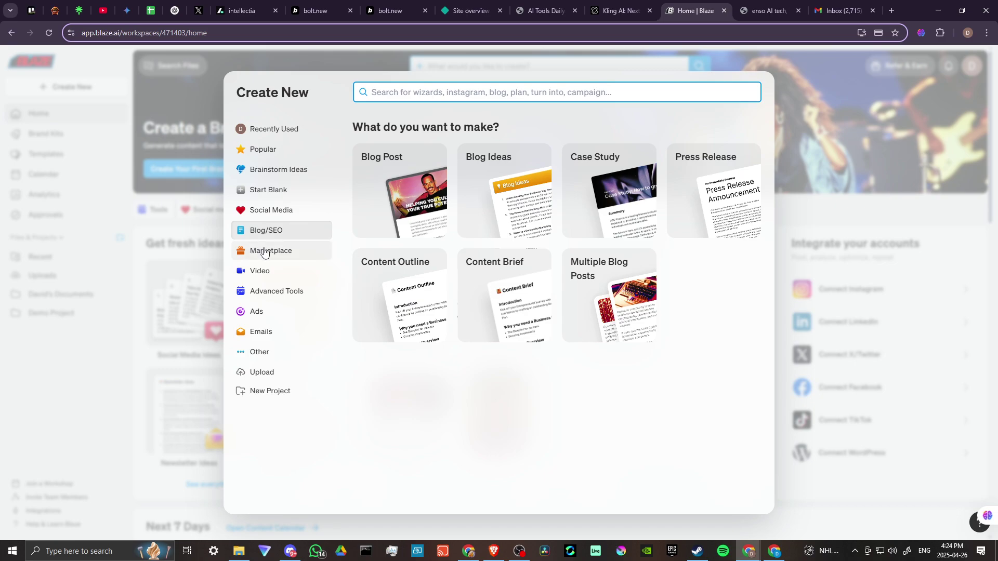
click(264, 252)
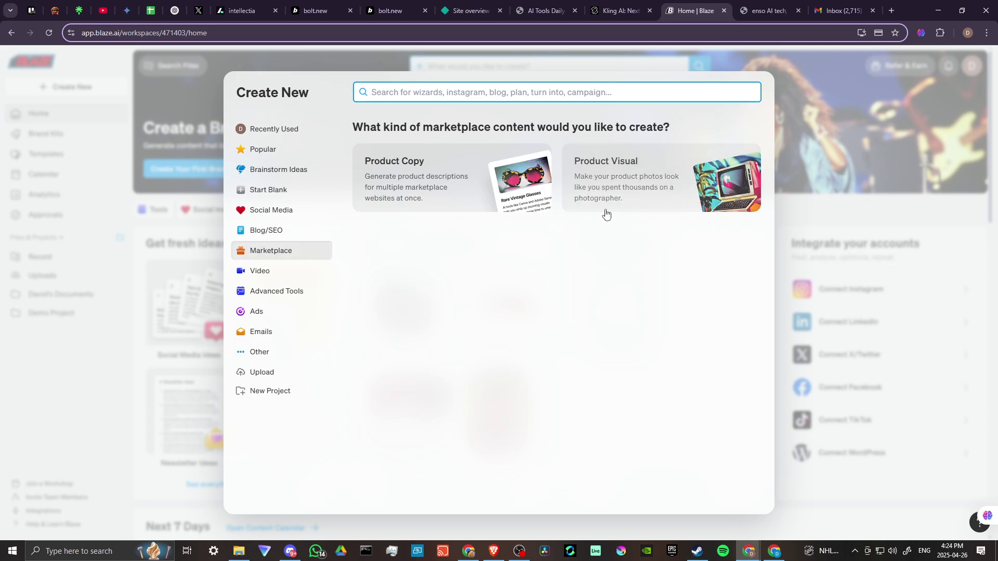
click(273, 275)
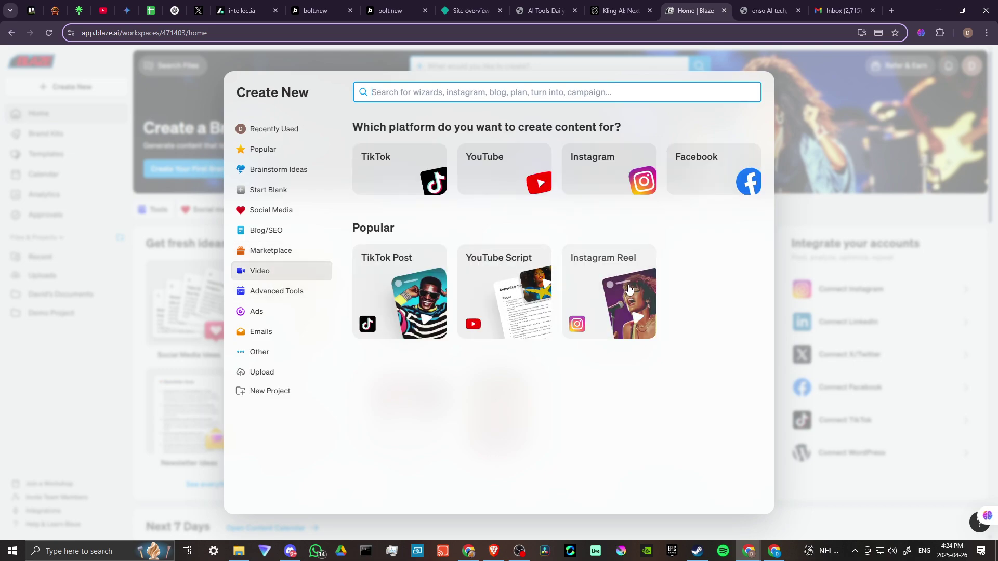
click(255, 293)
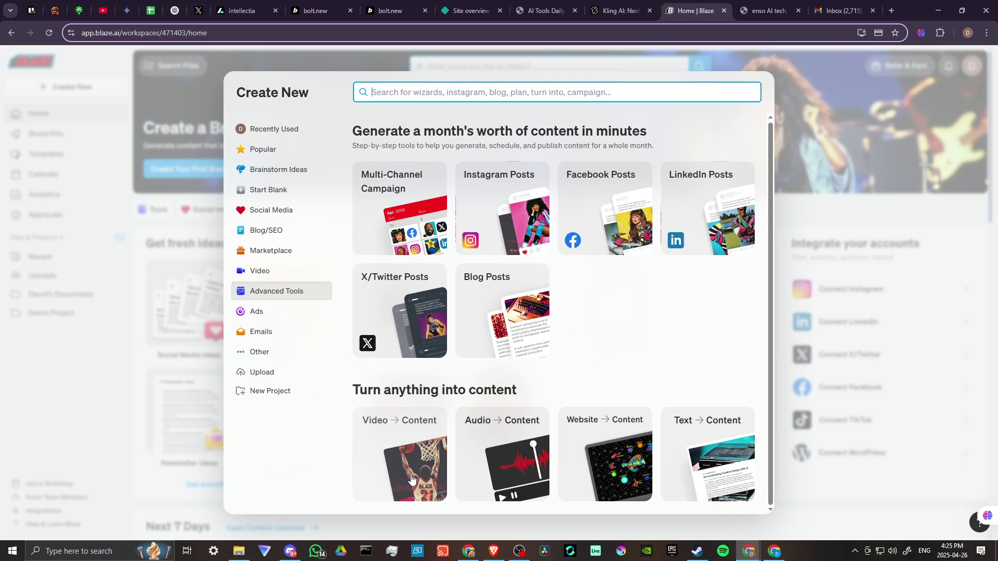
Step: Browse the Ads, Emails, Other and Brainstorm Ideas categories, ending back on Popular
click(264, 313)
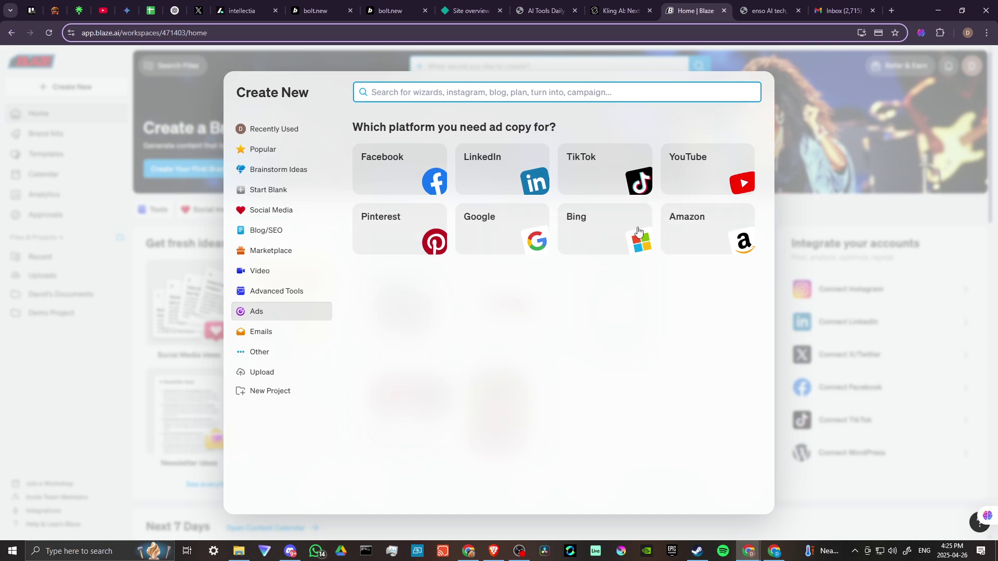
click(260, 332)
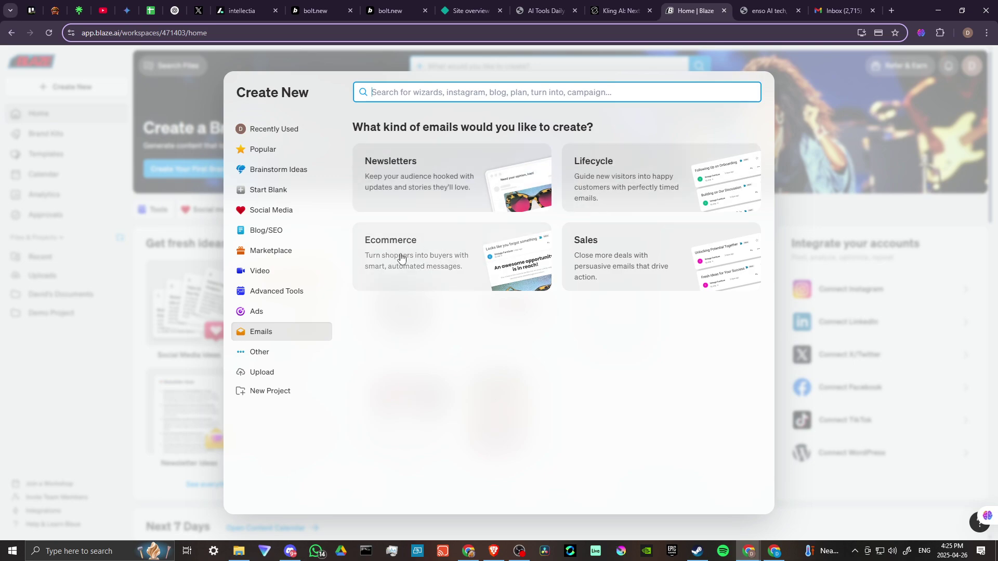
click(257, 353)
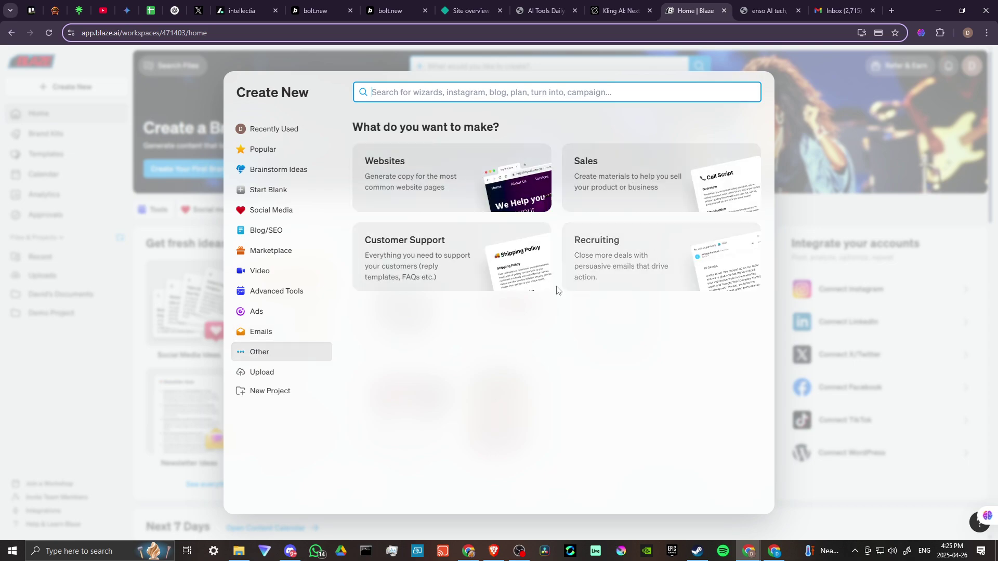
click(259, 174)
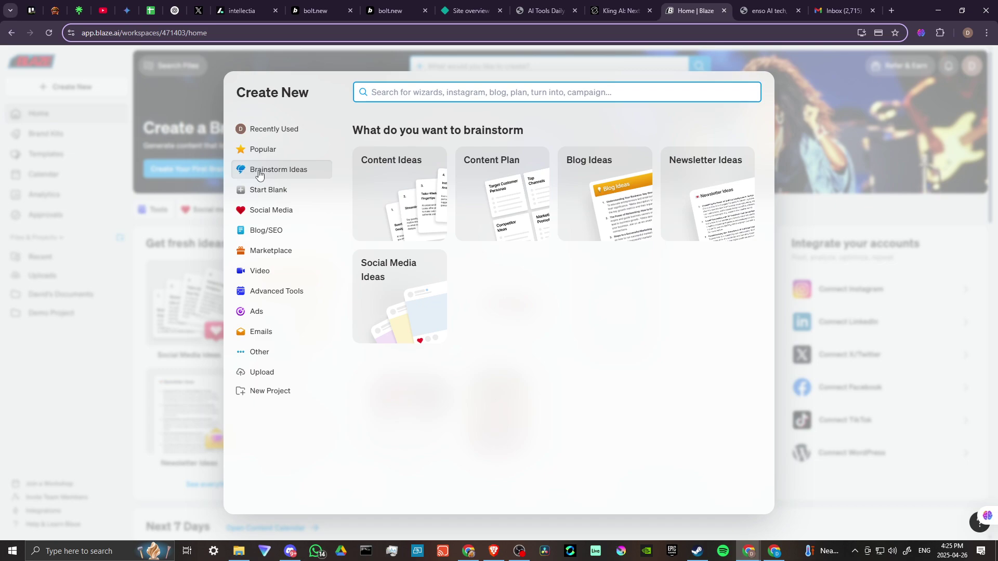
click(274, 156)
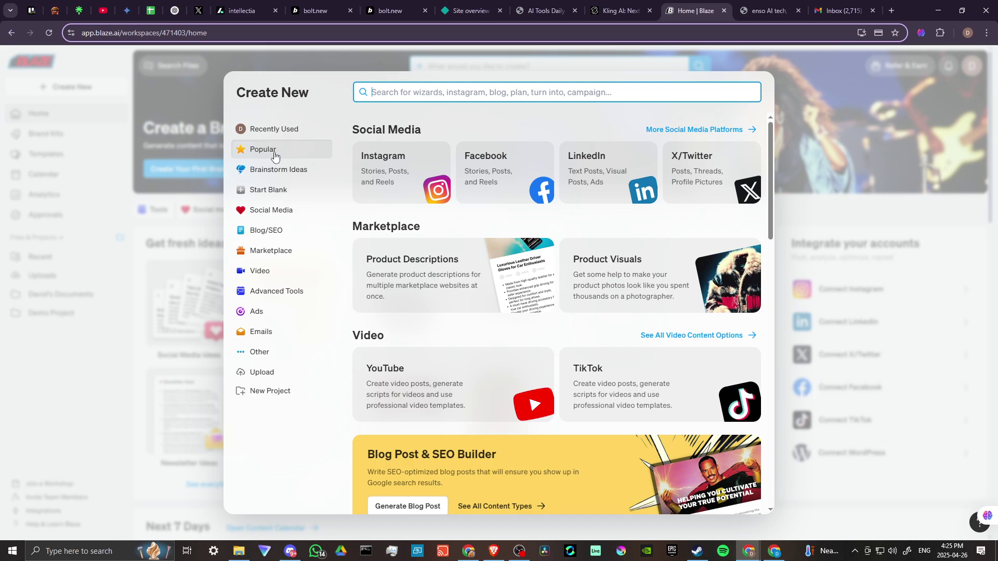
Step: Start a YouTube Script on 'TOP AI TOOL RECOMMENDATIONS' and discard the suggested topic continuation
click(461, 384)
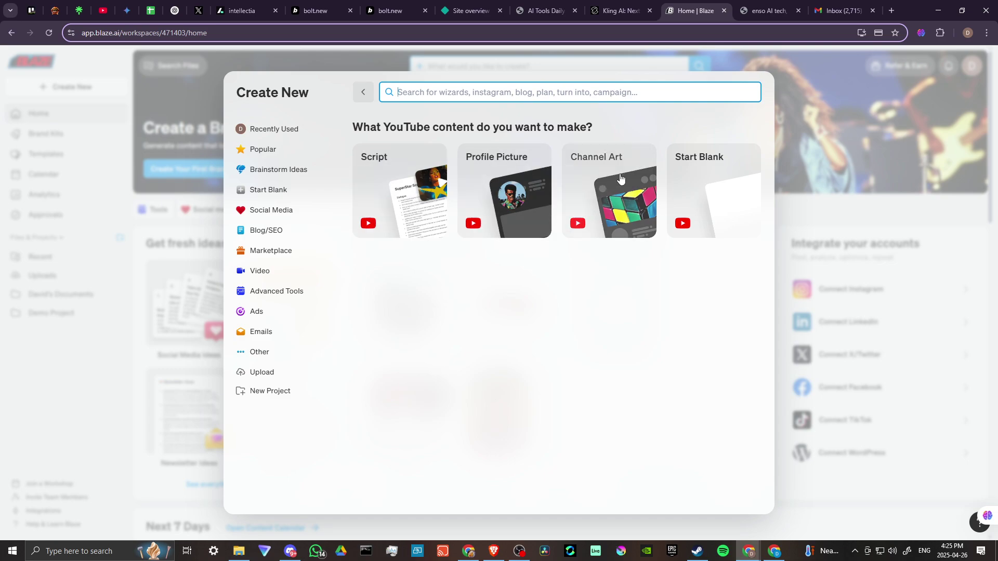
click(398, 193)
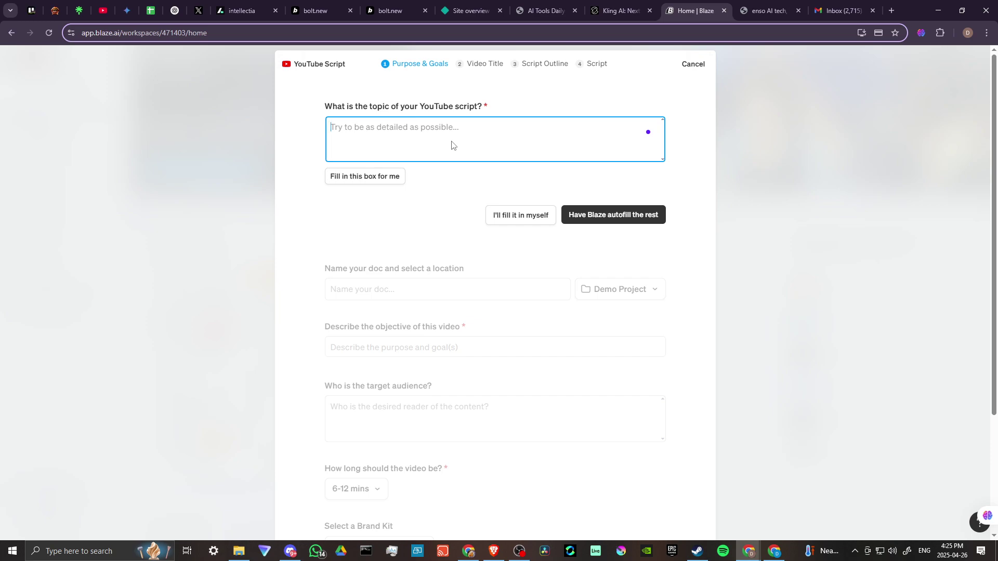
text(TOP AI TOOL RECOMMENDATIONS)
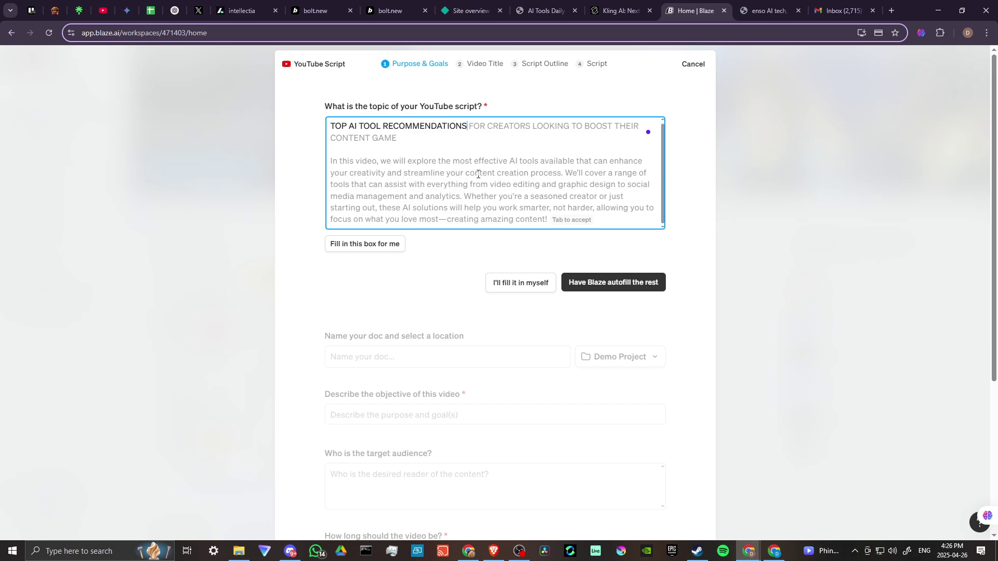
click(587, 286)
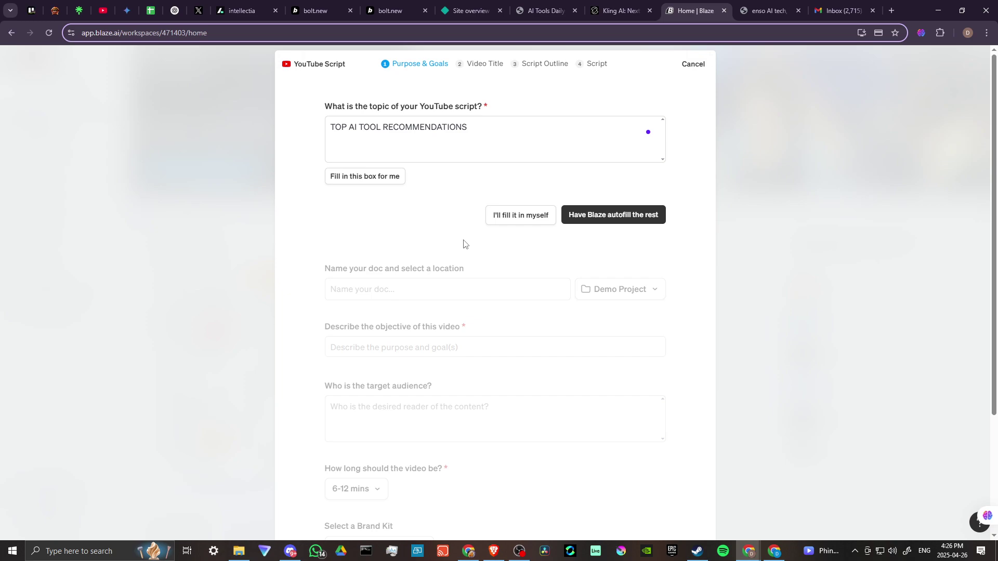
scroll(398, 205, down, 1)
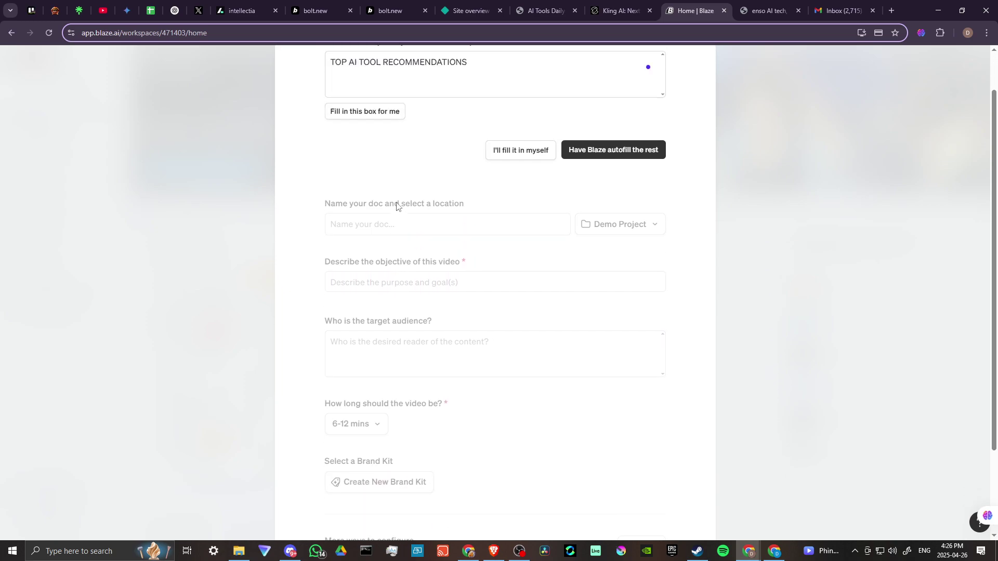
scroll(397, 205, up, 1)
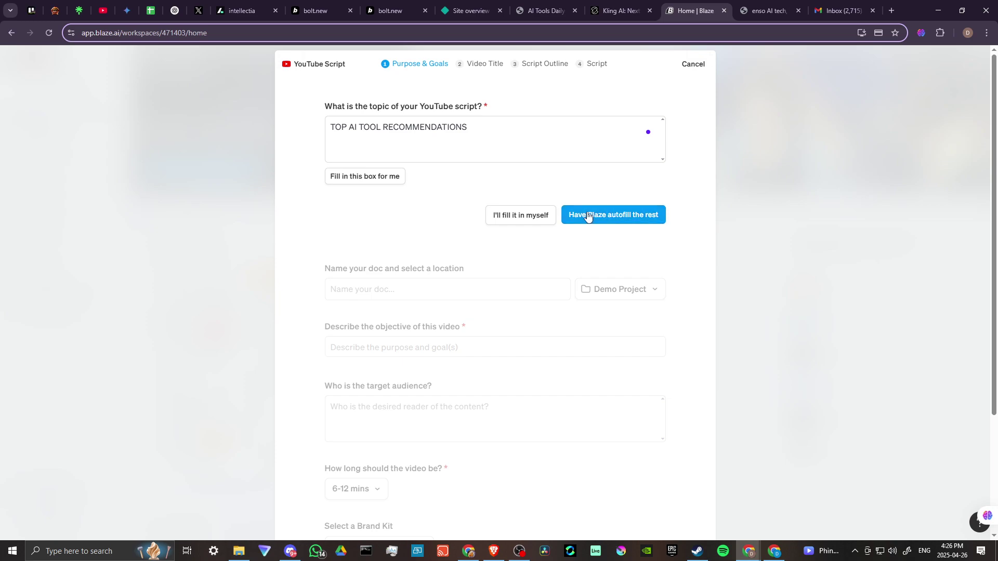
scroll(450, 218, down, 2)
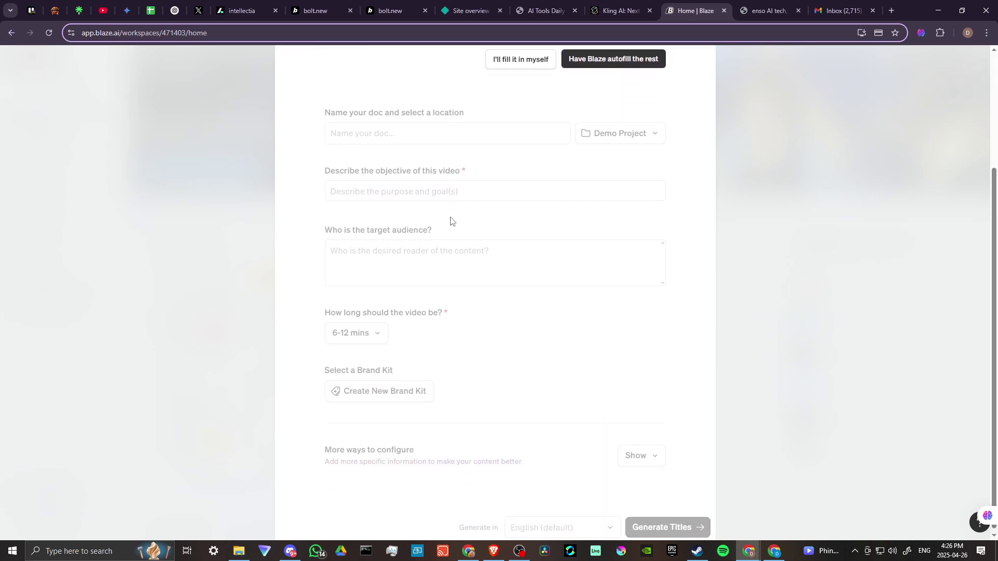
scroll(450, 220, down, 1)
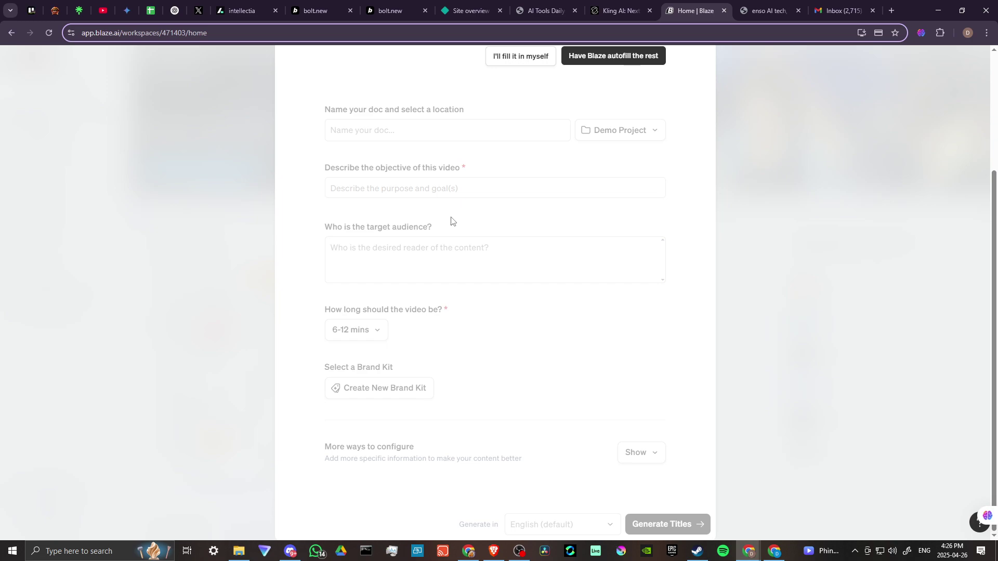
scroll(457, 218, up, 3)
Step: Autofill the script form: informational objective, tech-enthusiast audience and Demo Project location
click(586, 211)
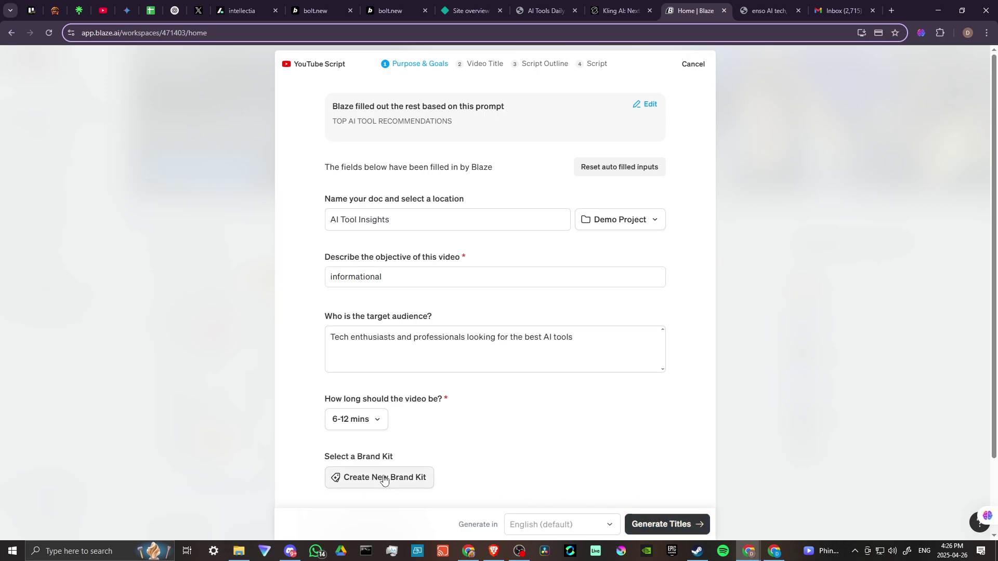
Step: Generate title suggestions and pick Title #3, 'Boost Your Productivity with These Must-Have AI Tools!'
click(656, 525)
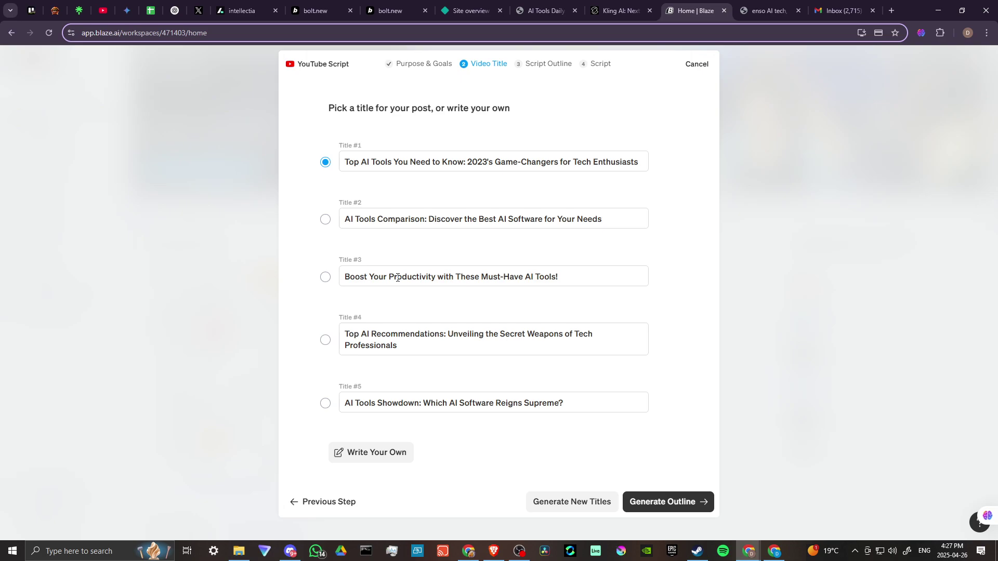
click(326, 278)
Step: Generate the outline and review its introduction and eleven sections from Introduction to Outro
click(650, 505)
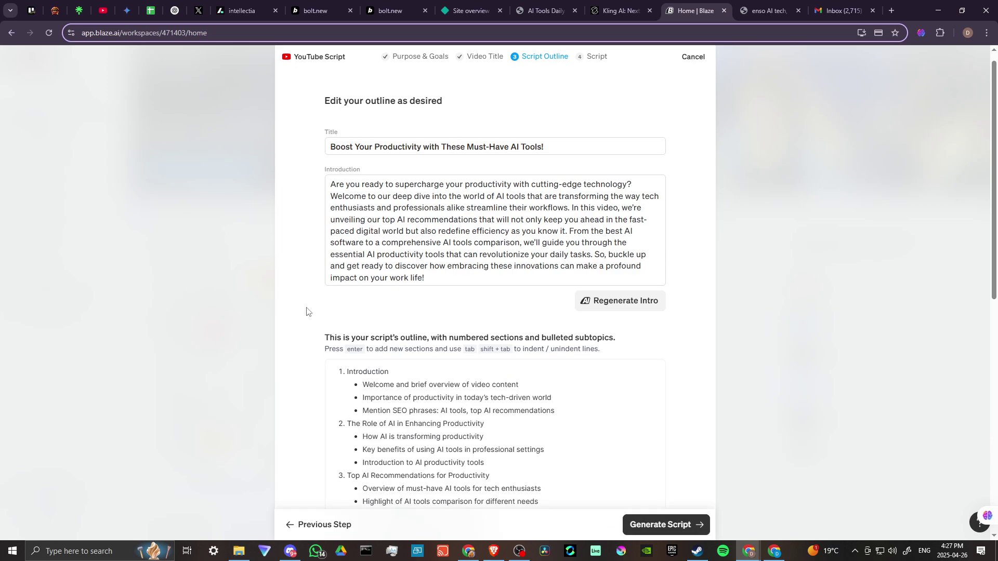
scroll(306, 312, down, 2)
scroll(553, 255, down, 5)
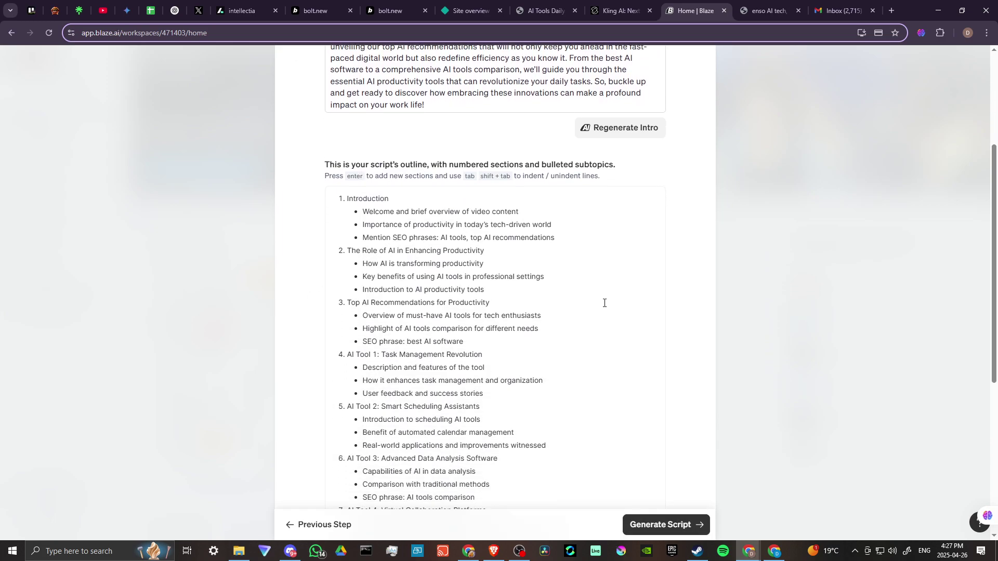
scroll(385, 241, down, 2)
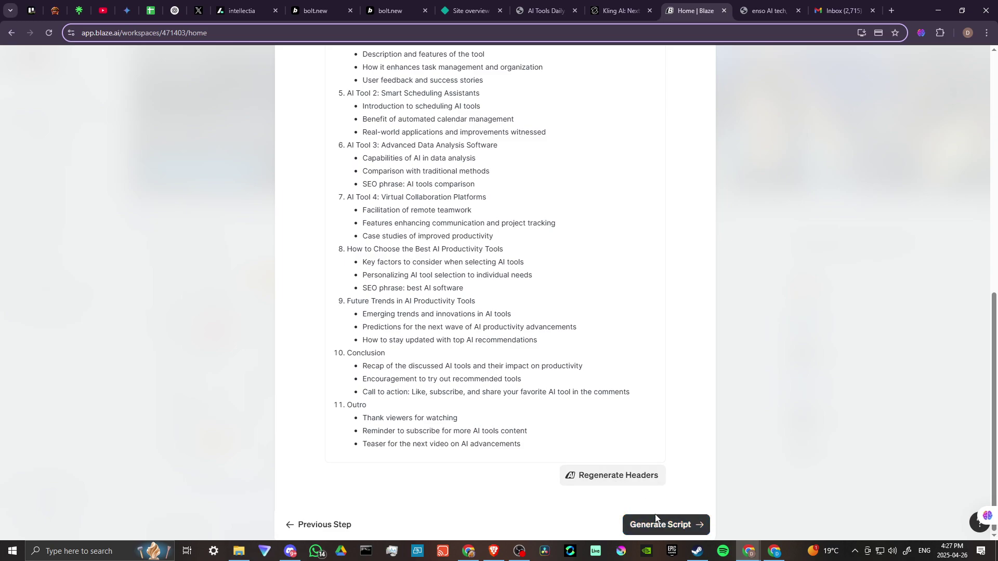
Step: Generate the full script into the 'AI Tool Insights' document and review its section paragraphs
click(644, 525)
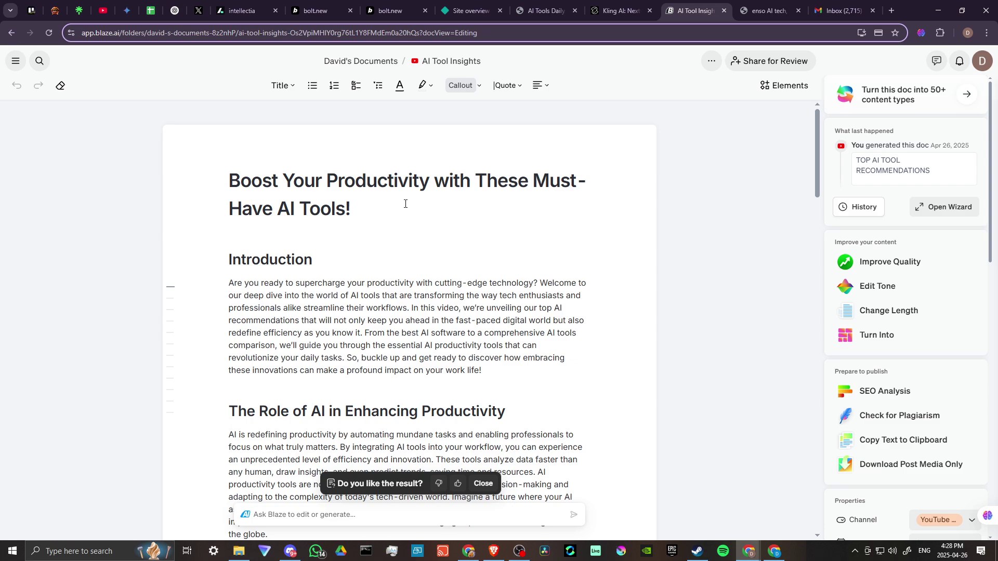
scroll(405, 204, down, 3)
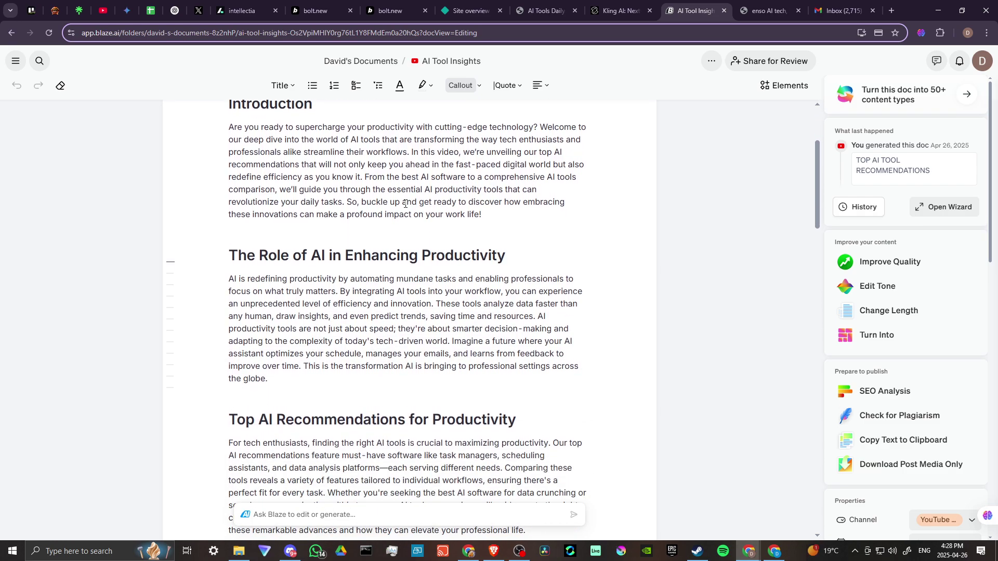
scroll(405, 204, down, 2)
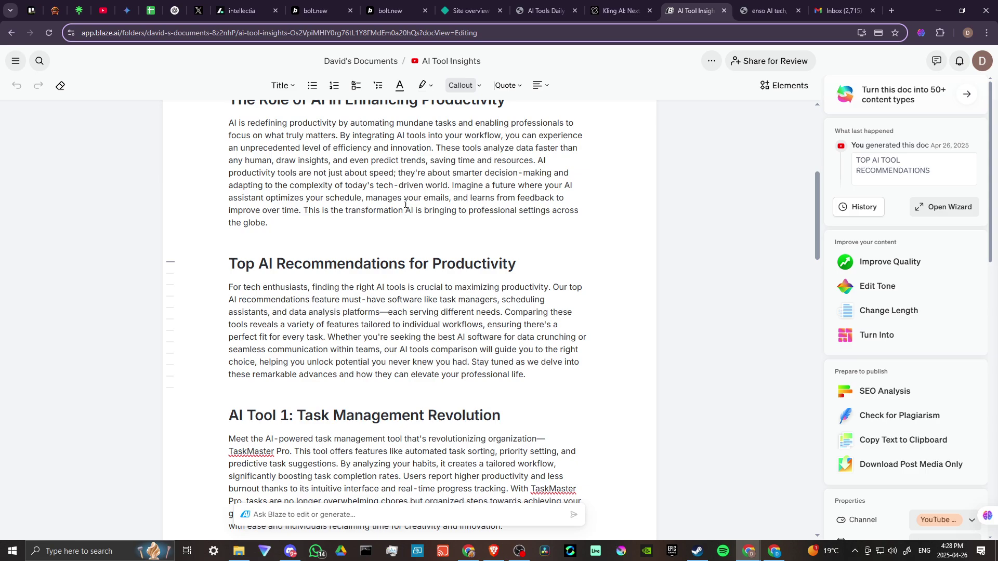
scroll(406, 204, down, 2)
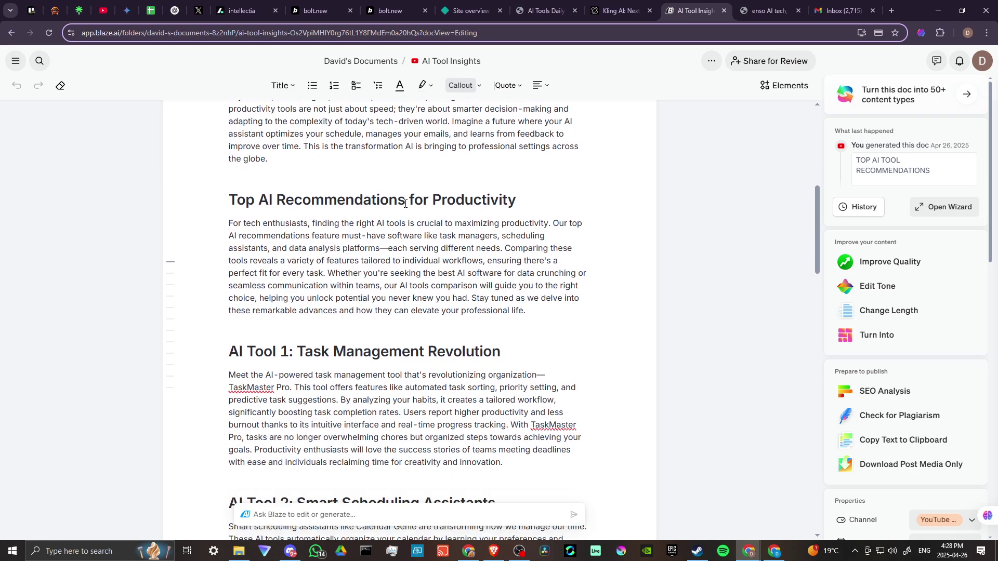